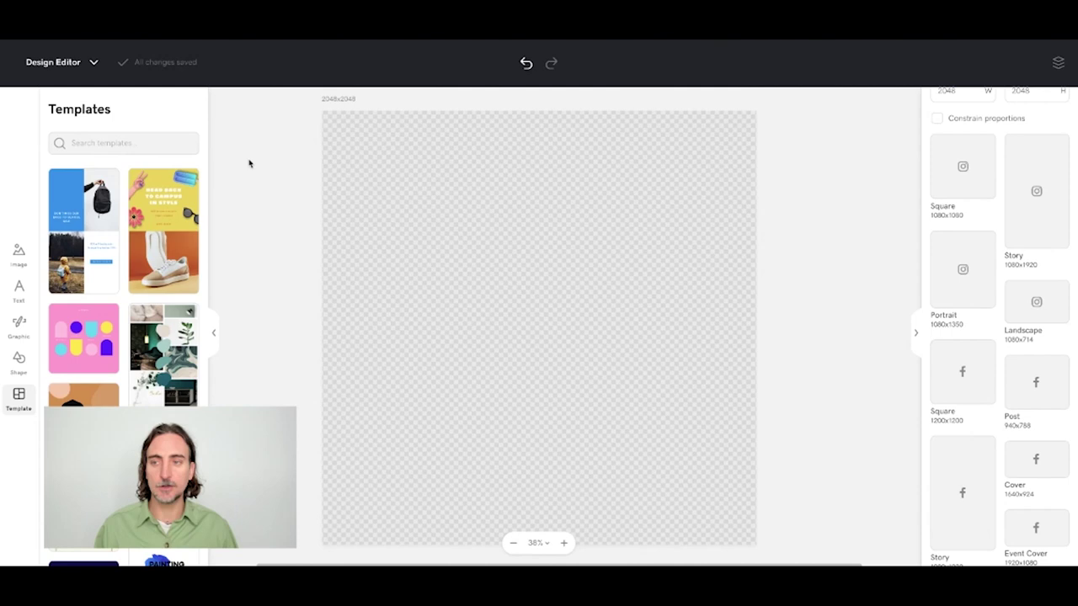
Search the templates for 'logo', browse the results, then collapse the Templates panel
click(119, 144)
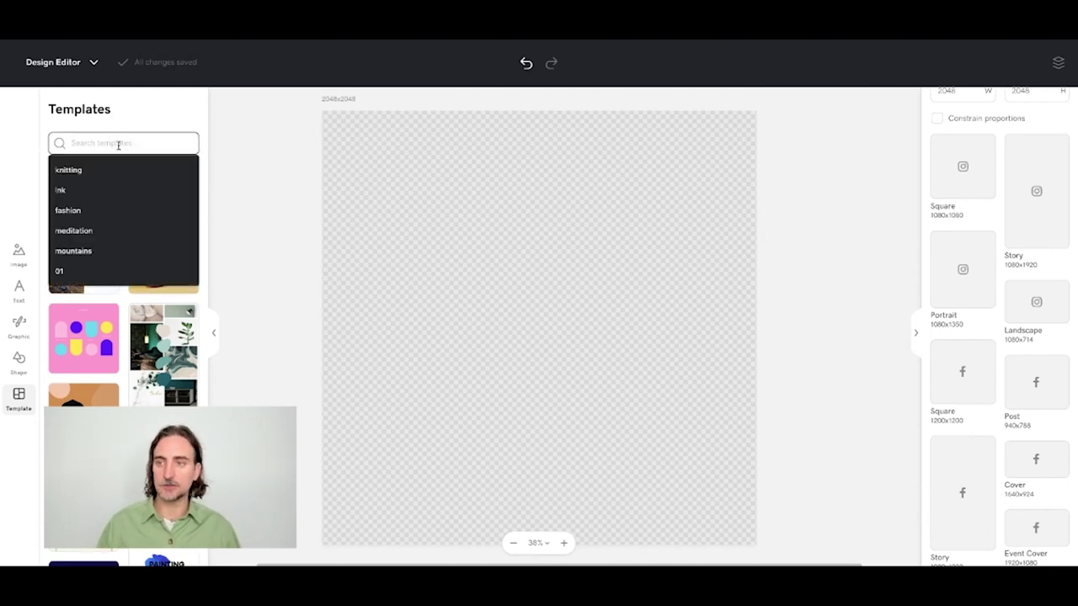
text(logo)
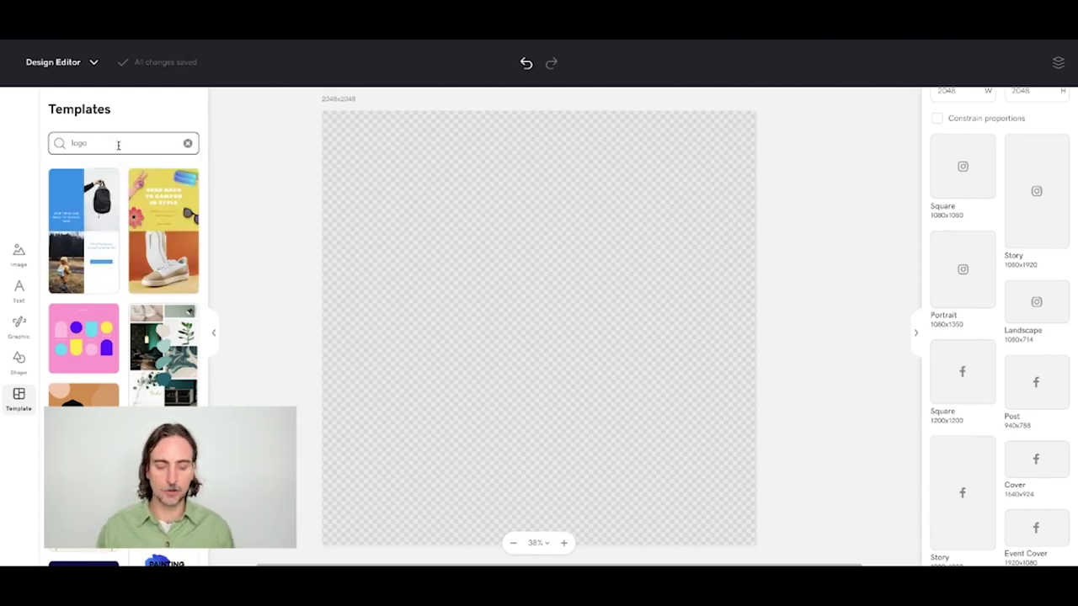
key(Return)
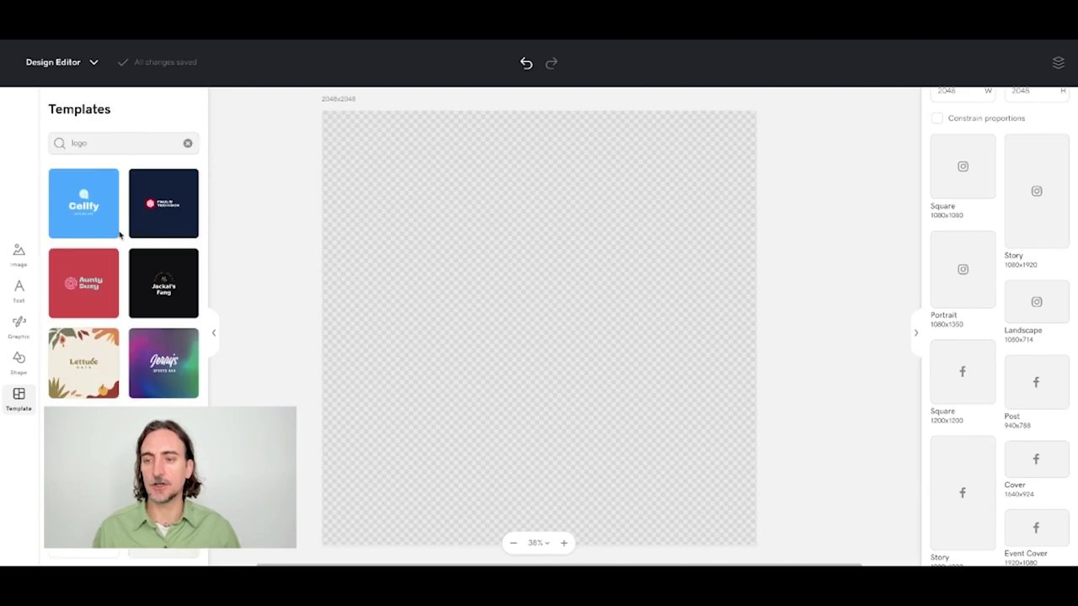
scroll(138, 307, down, 1)
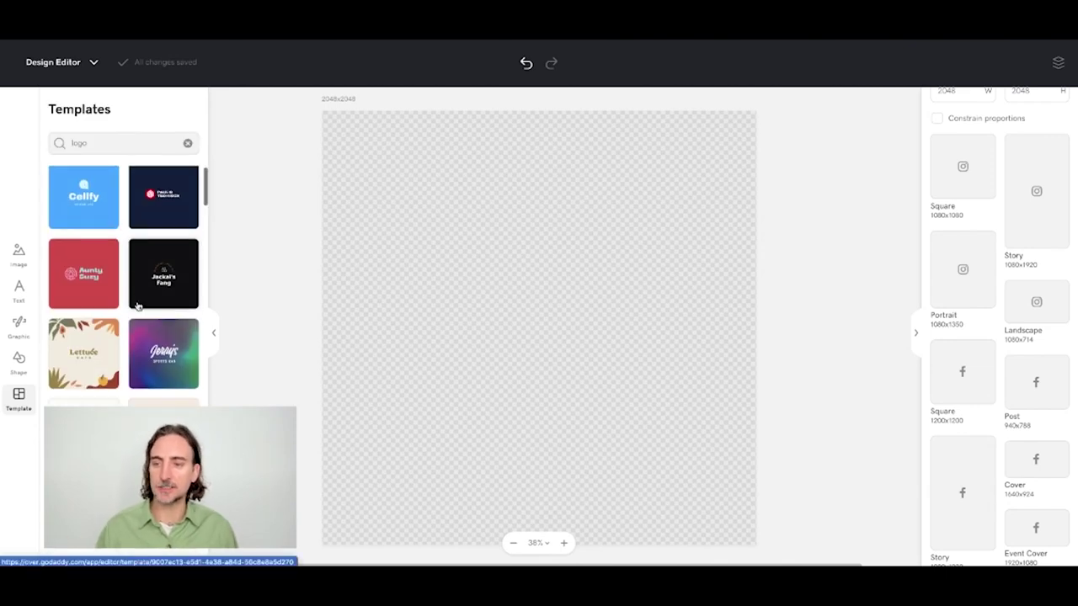
scroll(138, 306, down, 10)
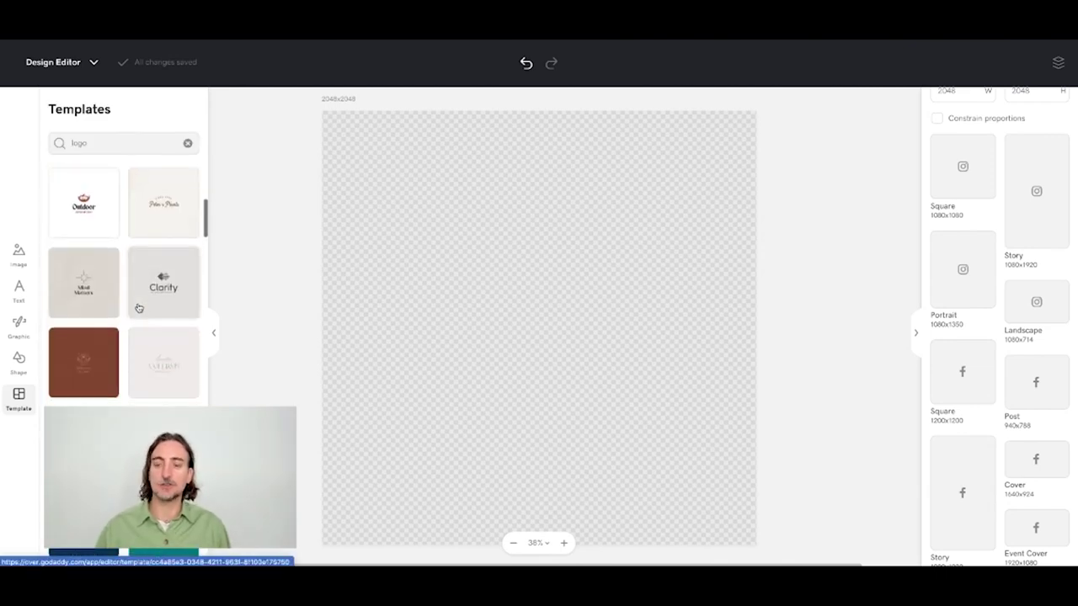
scroll(138, 308, down, 8)
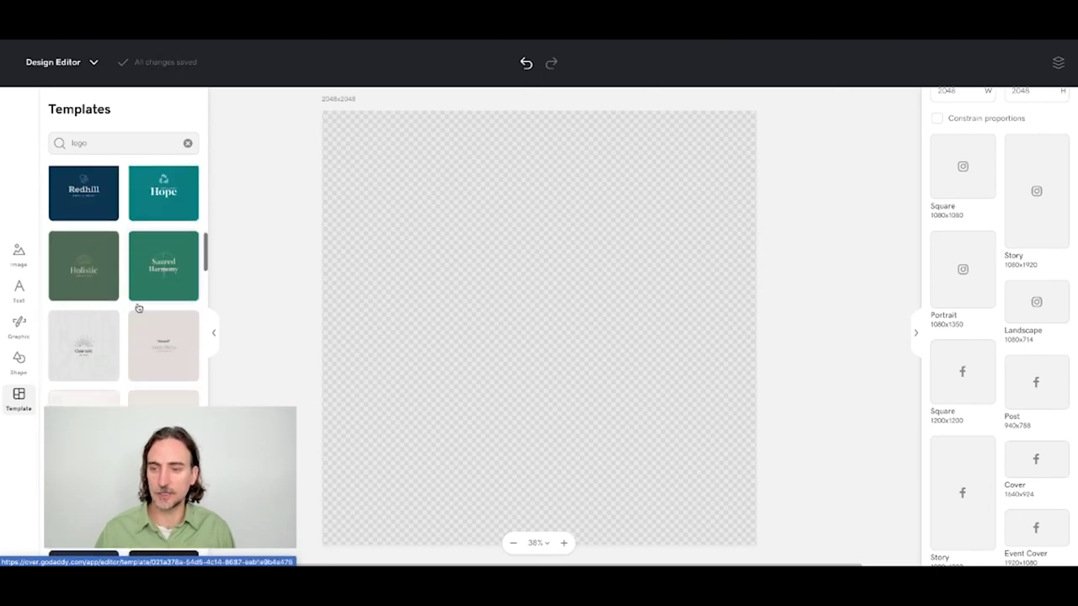
scroll(138, 308, down, 8)
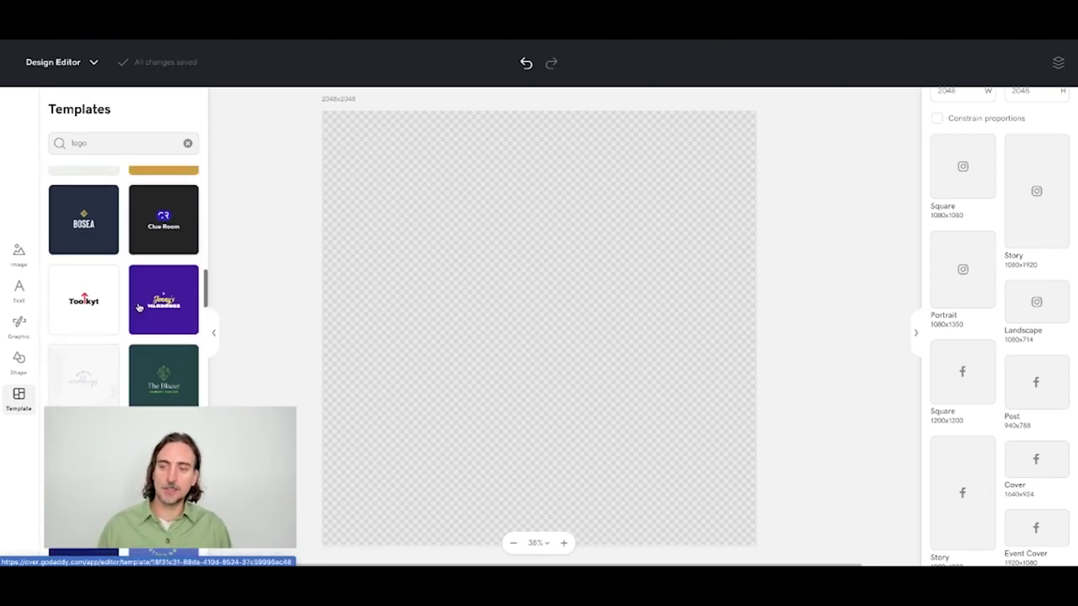
scroll(138, 307, down, 6)
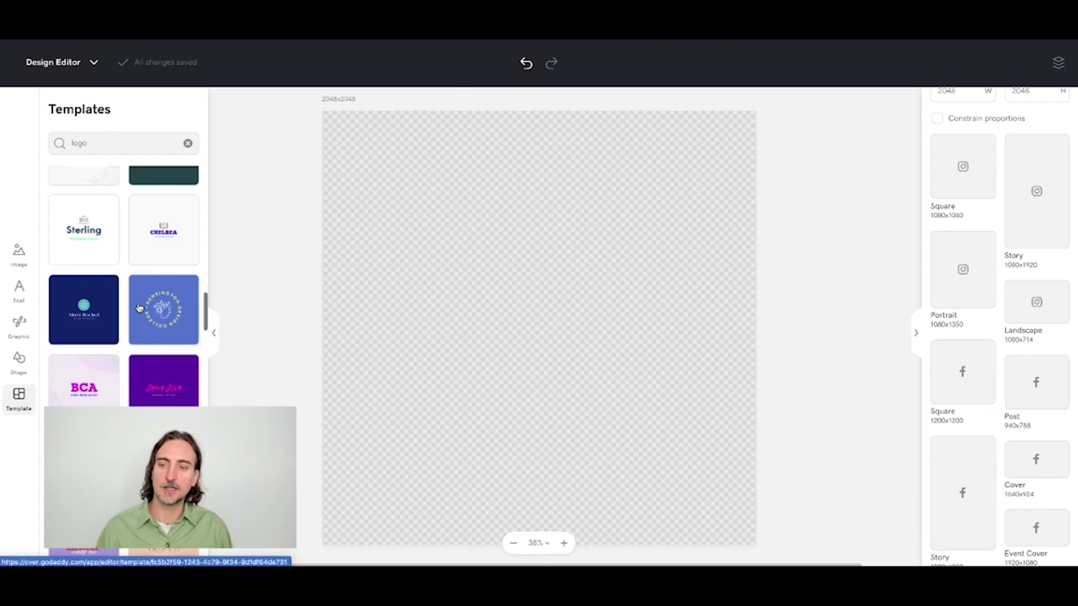
scroll(138, 308, down, 6)
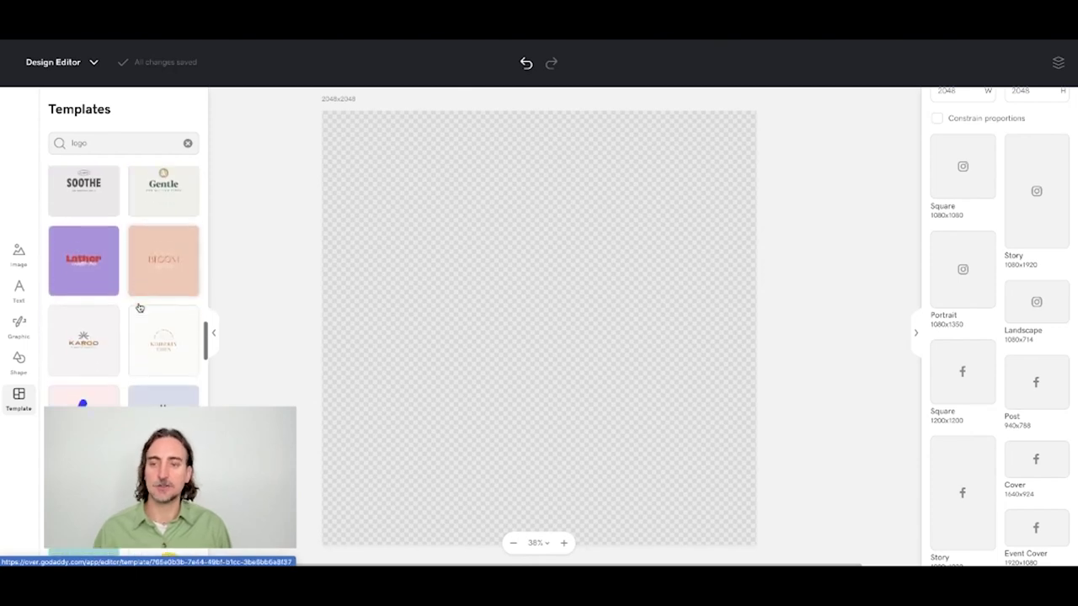
scroll(140, 309, down, 6)
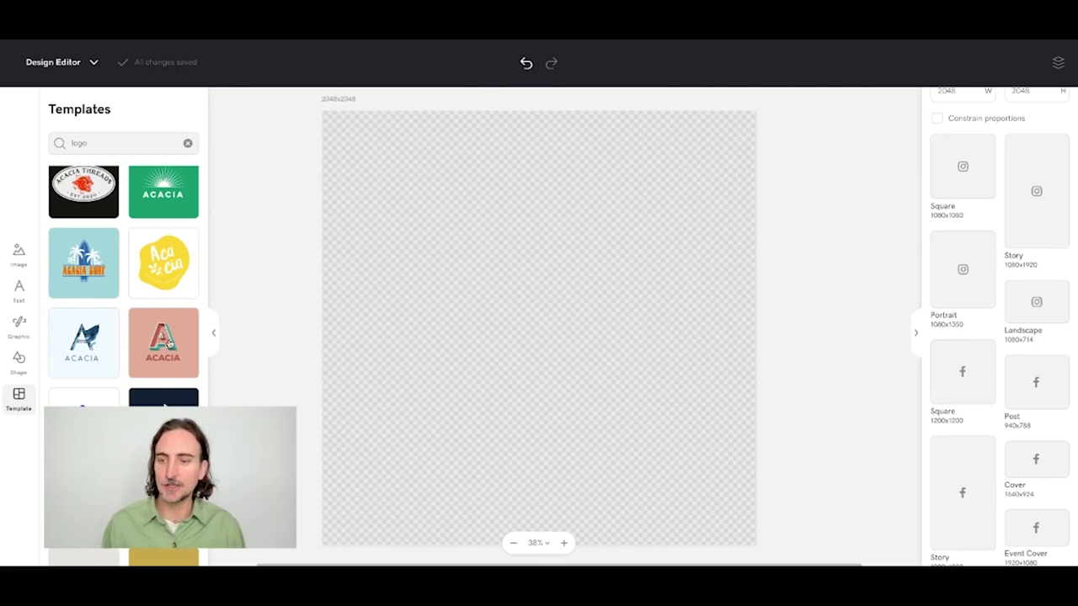
click(211, 344)
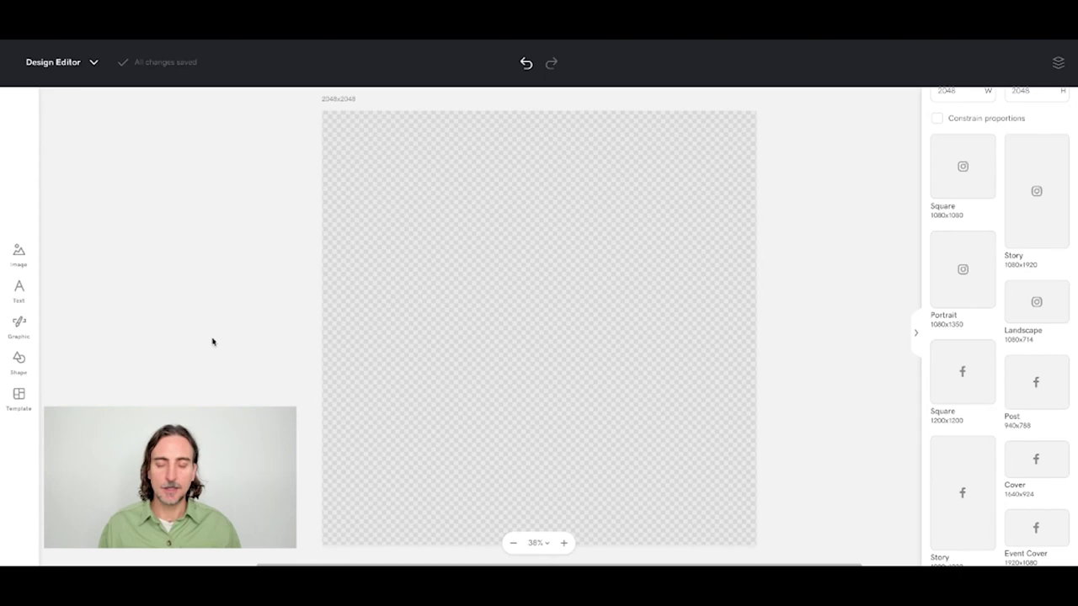
Add a centered text box and replace its placeholder with ASCENT
click(20, 291)
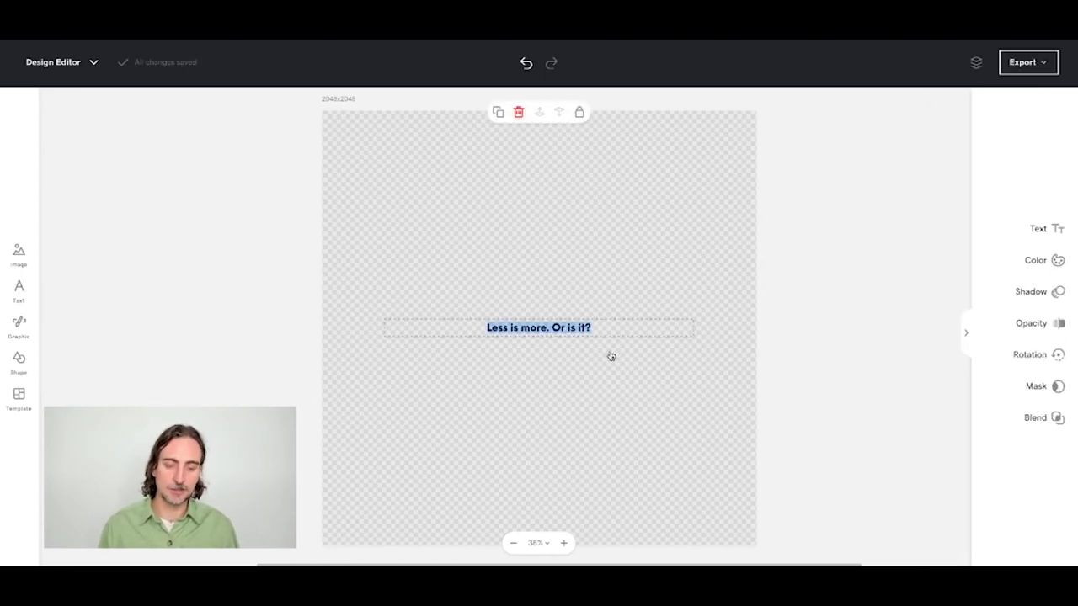
text(ASCENT)
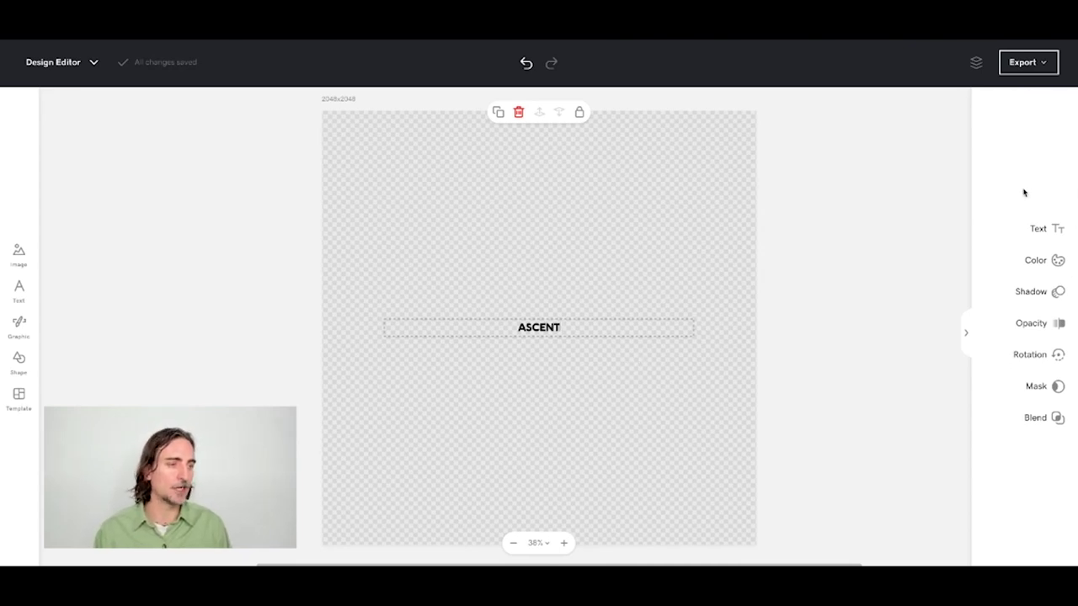
Enlarge the ASCENT text by entering a new value in the Text panel's Size field
click(1041, 230)
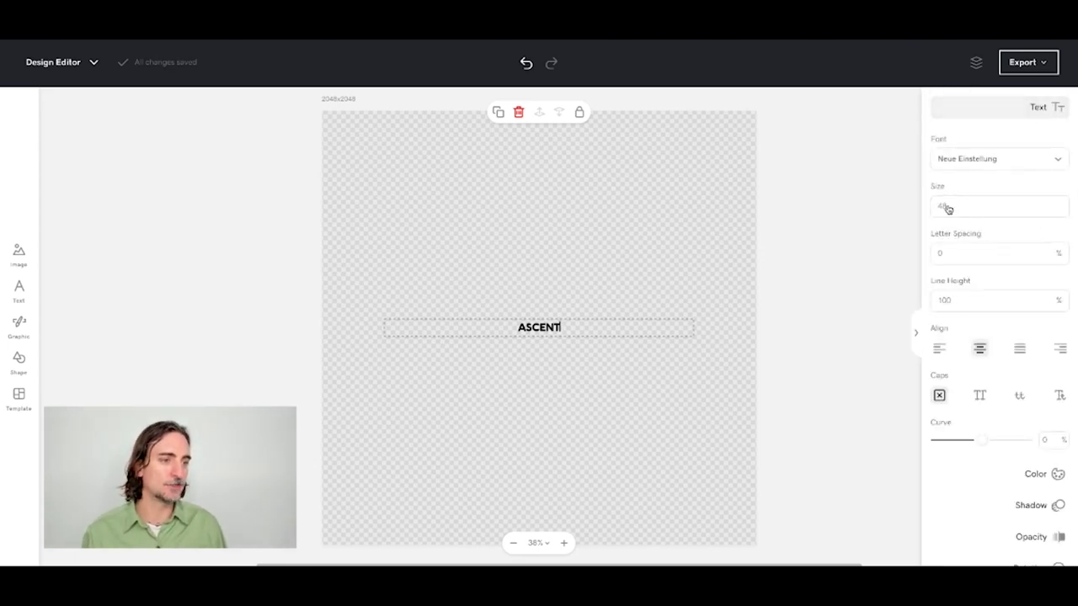
click(943, 206)
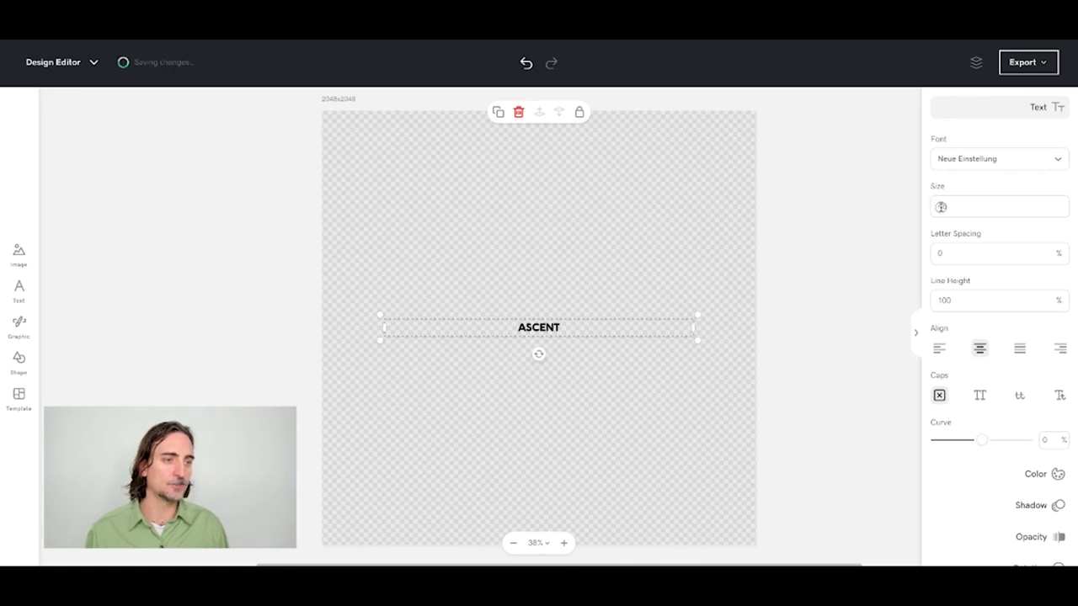
double_click(939, 206)
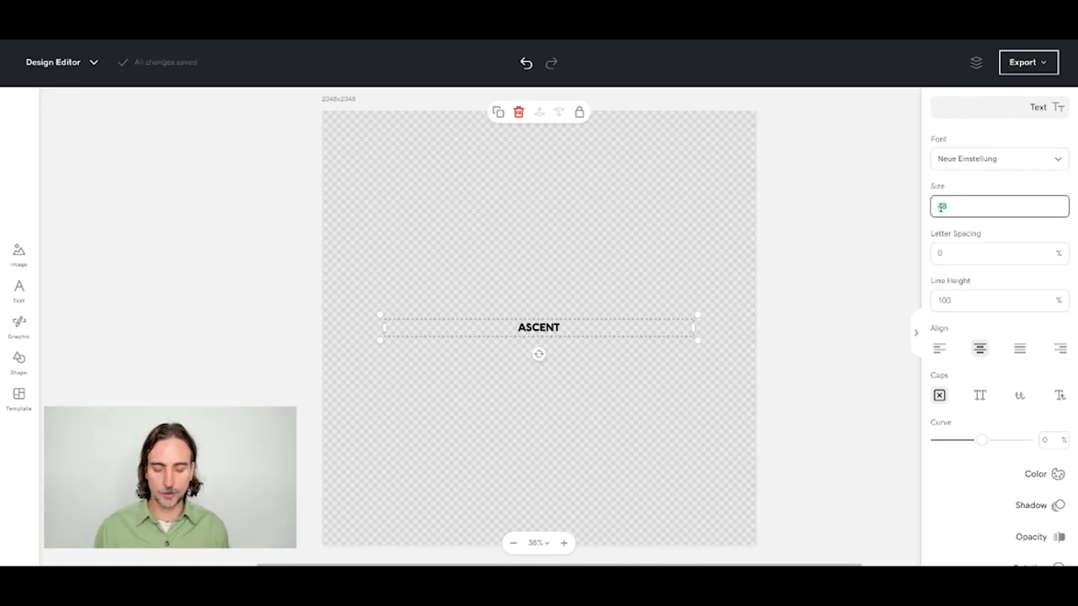
text(350)
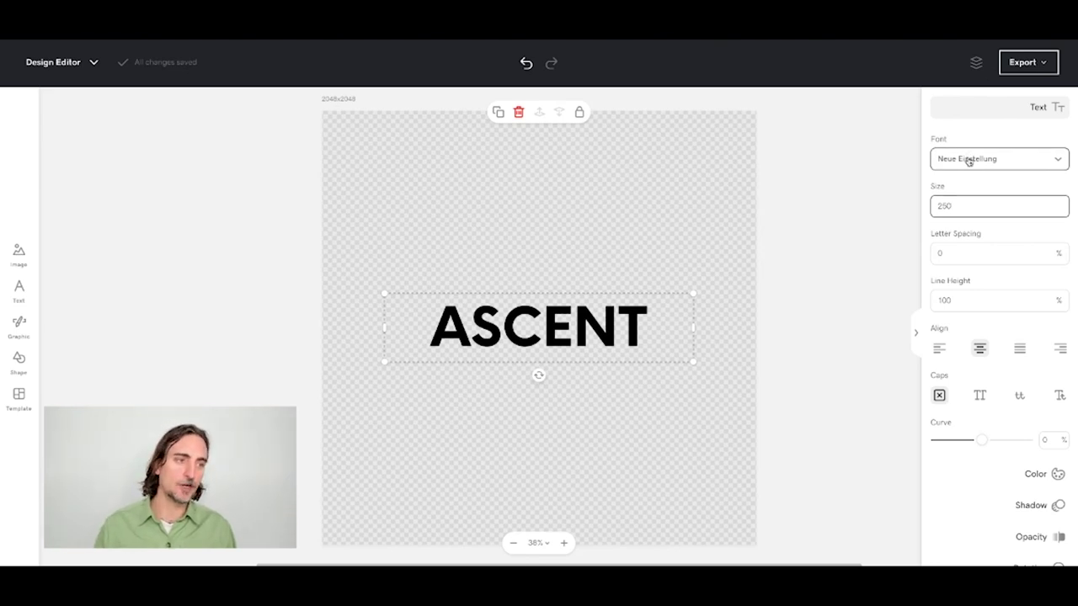
click(969, 161)
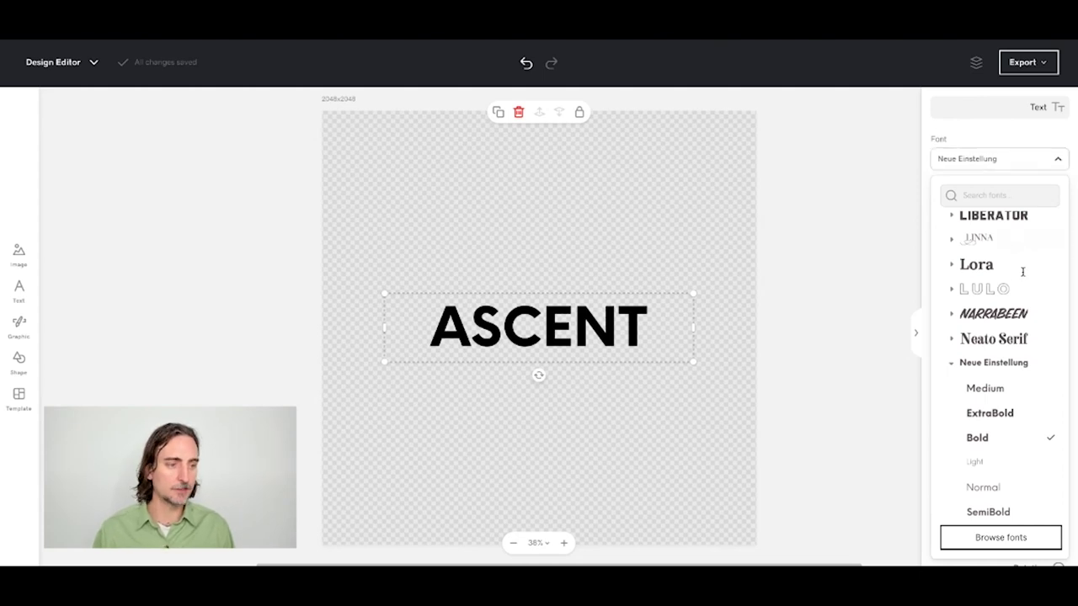
scroll(1018, 287, down, 1)
scroll(1017, 287, down, 3)
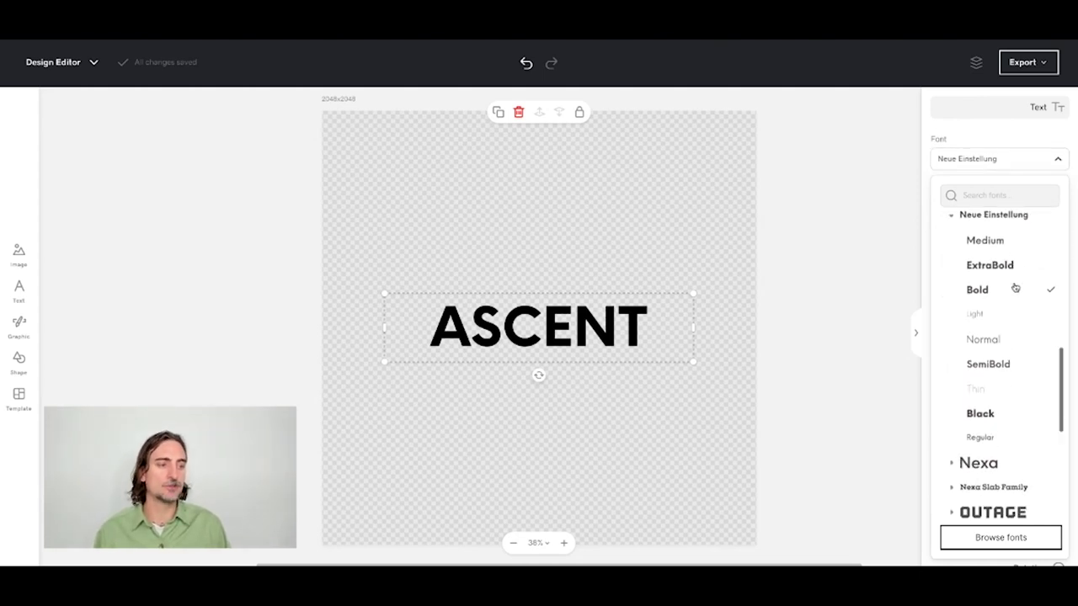
scroll(1016, 287, down, 3)
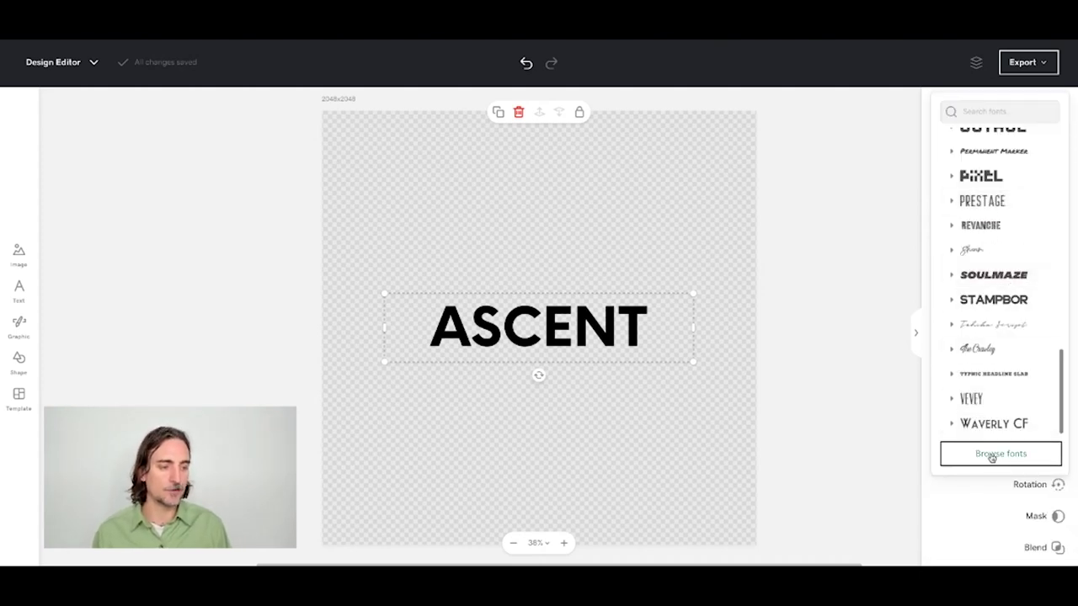
click(993, 457)
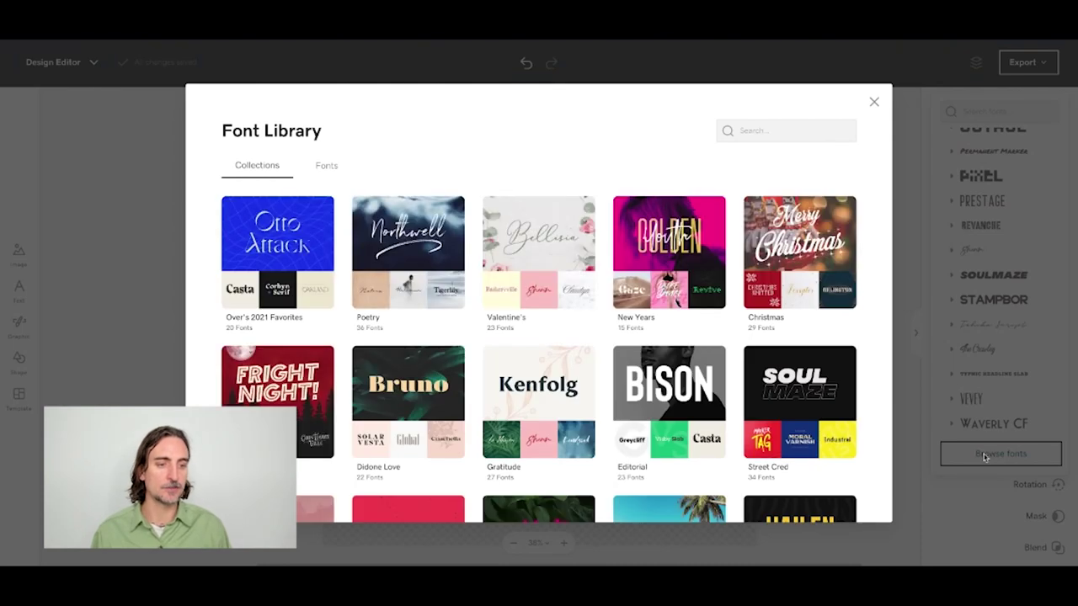
scroll(697, 344, down, 5)
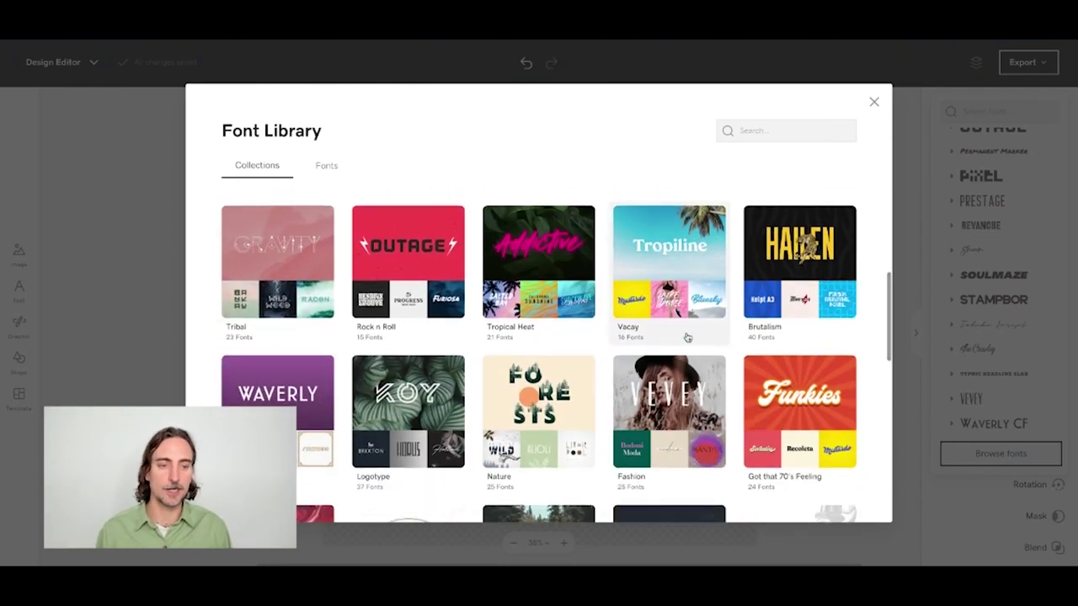
scroll(686, 338, down, 3)
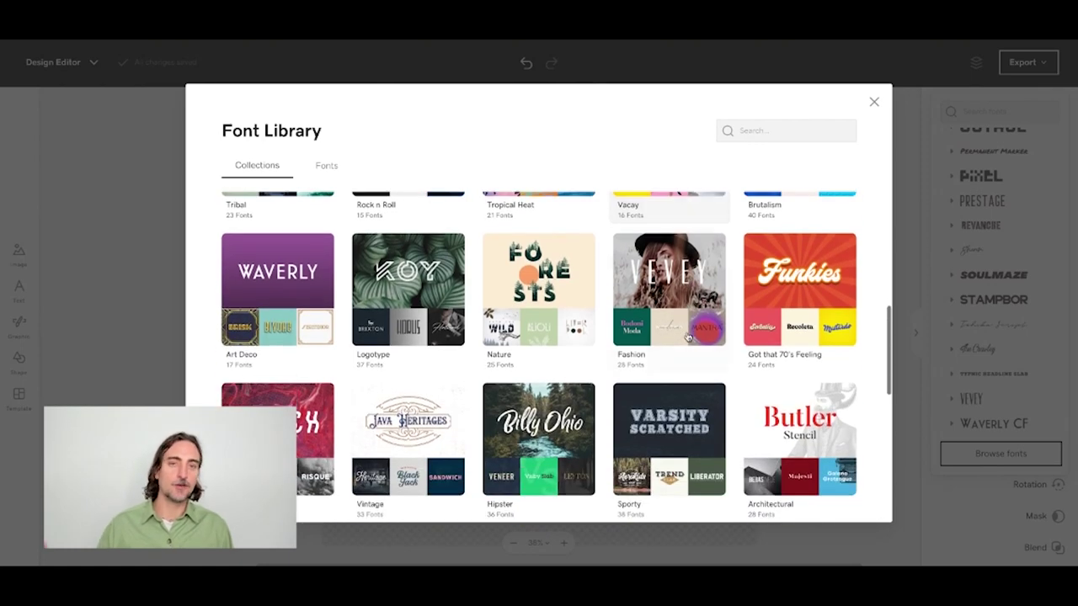
scroll(686, 337, up, 3)
scroll(690, 332, up, 4)
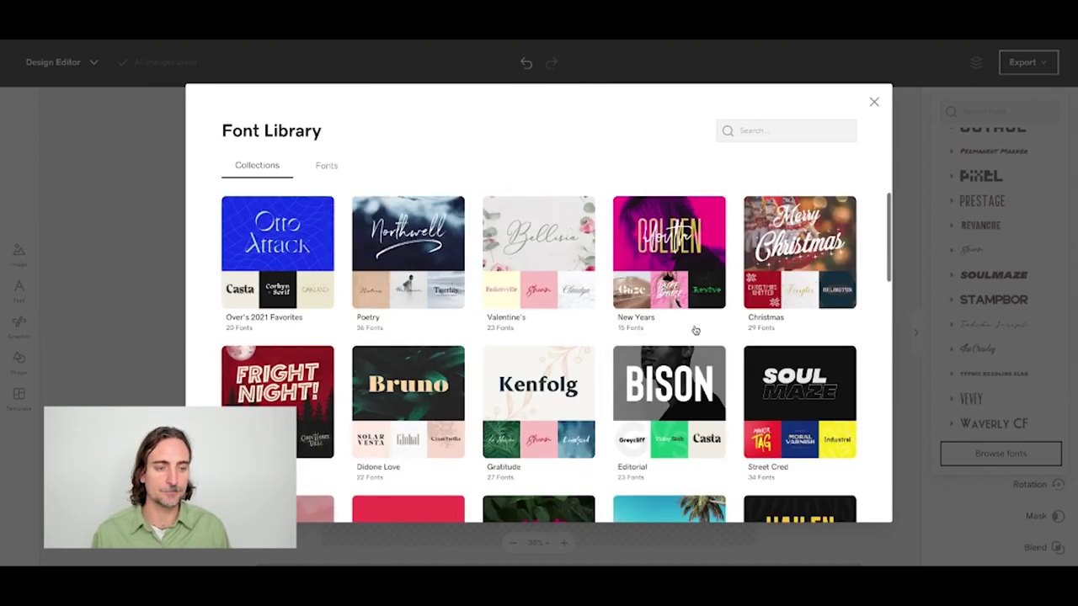
click(873, 101)
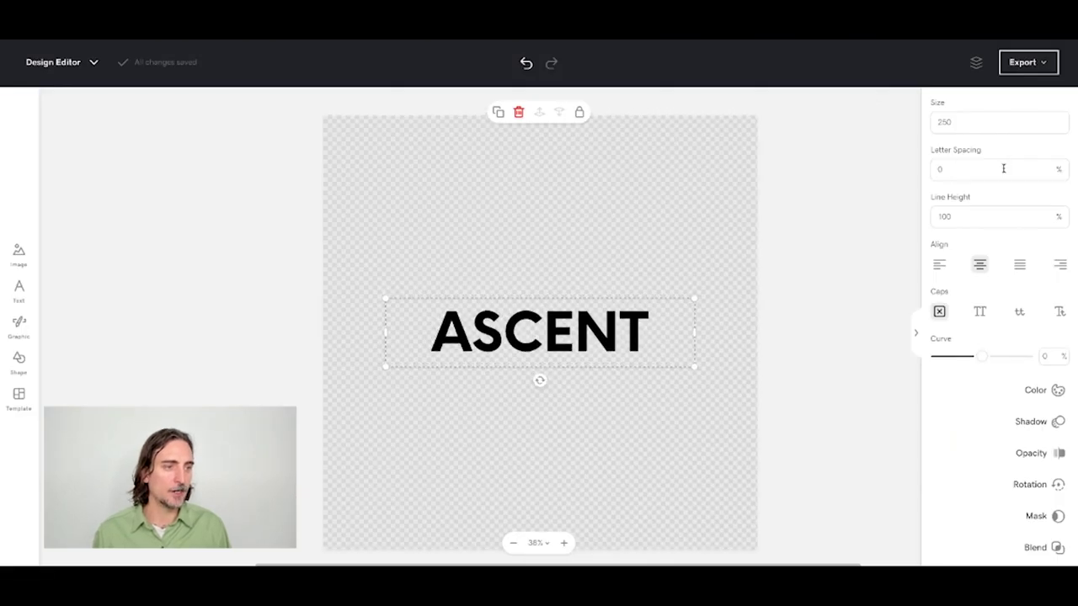
Switch the ASCENT heading's font to Lulo Bold
scroll(1003, 168, up, 2)
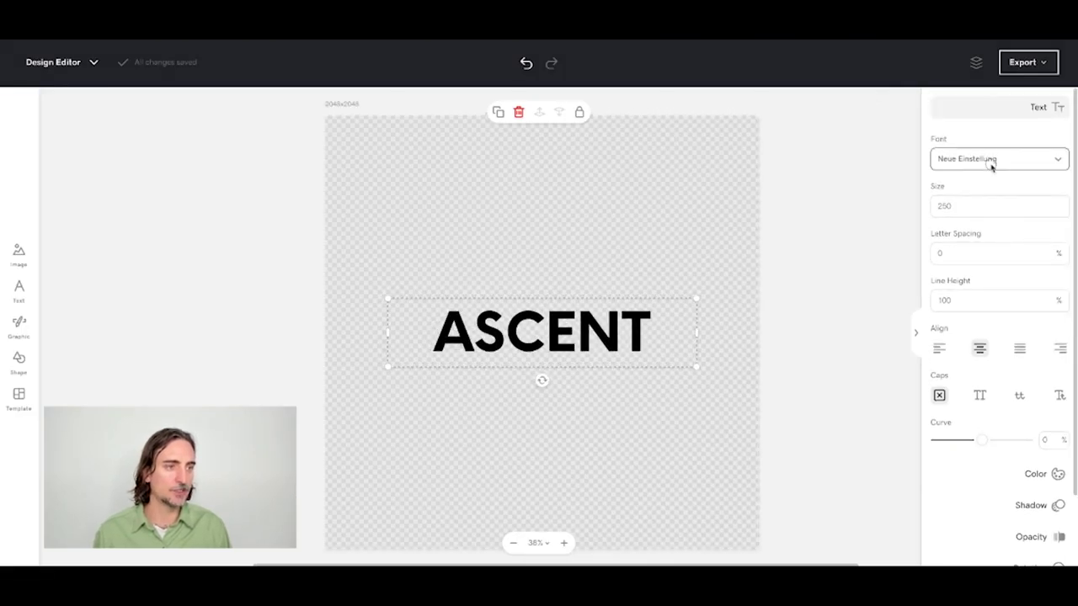
click(992, 166)
scroll(1015, 256, down, 2)
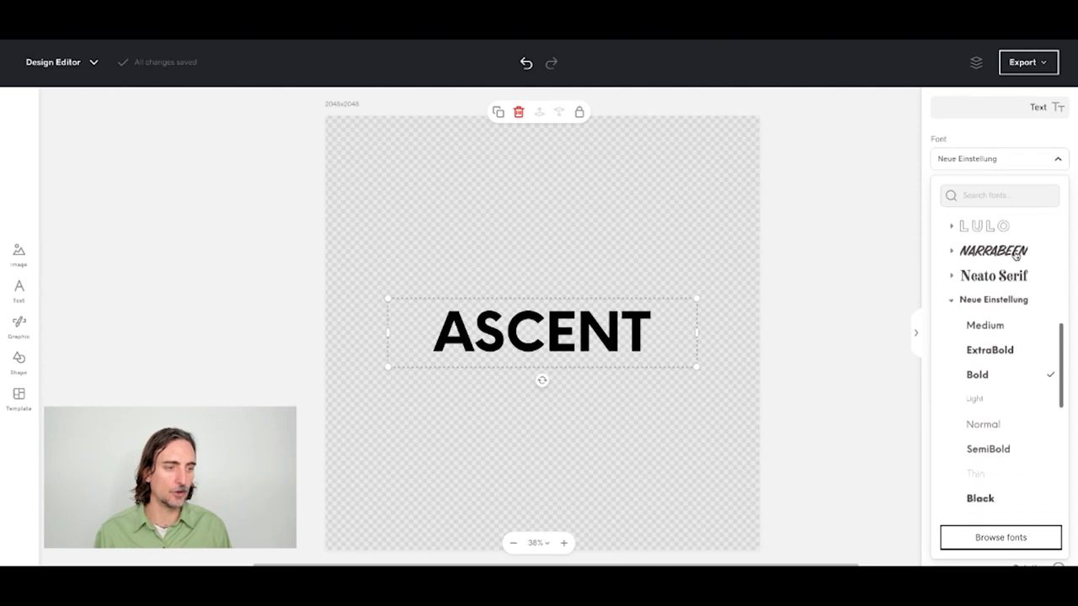
scroll(1013, 255, up, 2)
click(1000, 274)
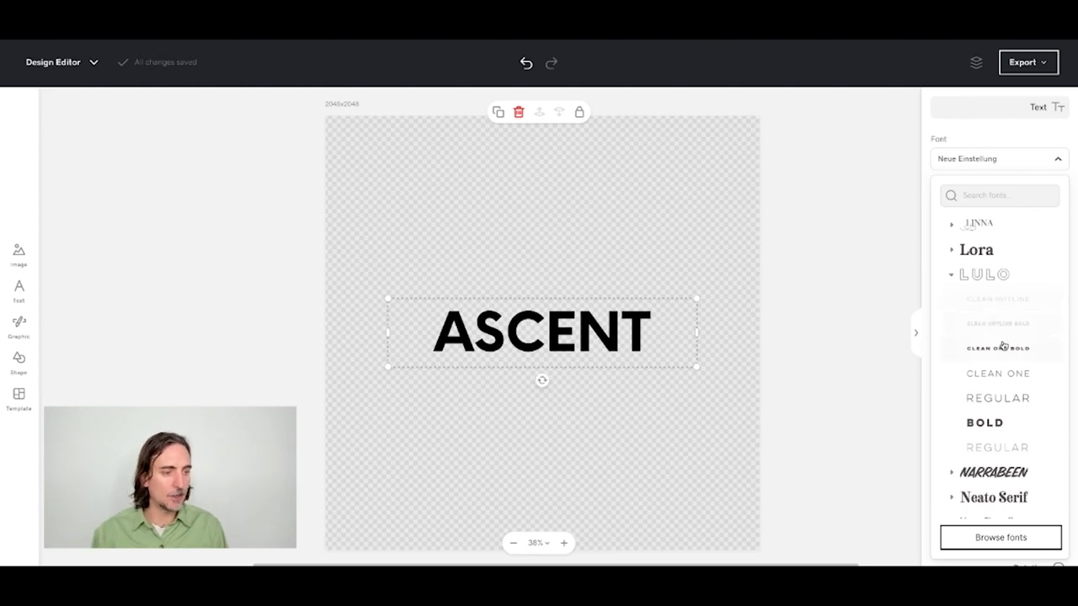
click(981, 422)
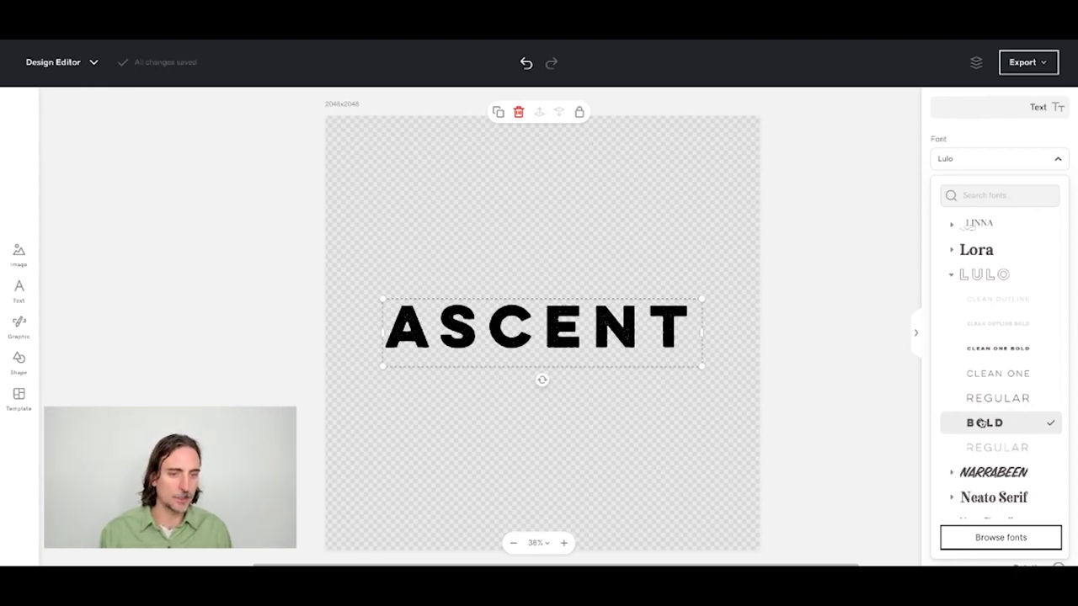
click(998, 166)
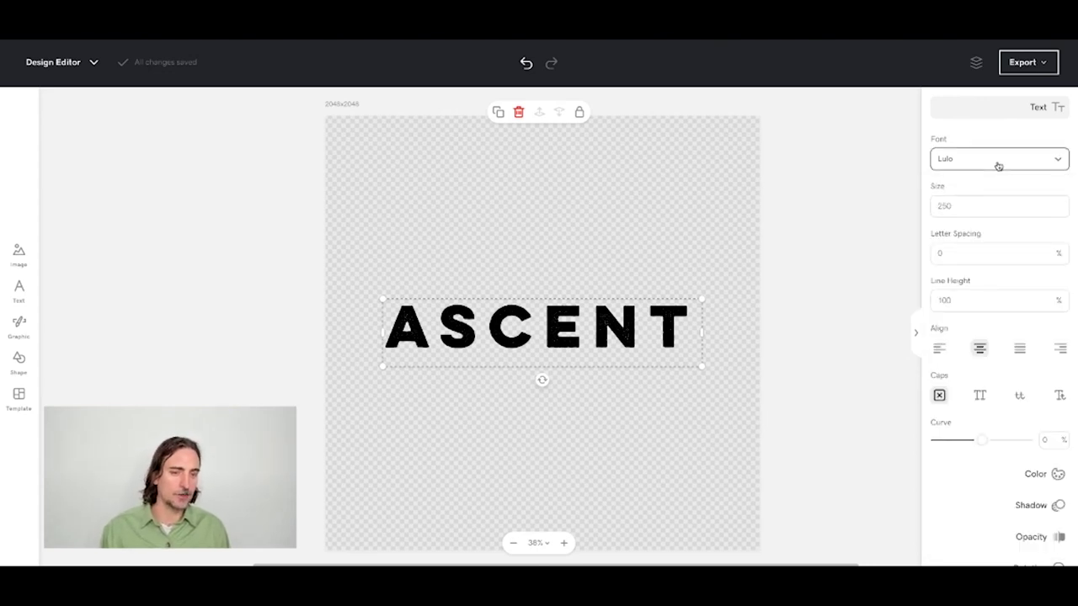
Reduce the ASCENT letter spacing to -16 and deselect the text
click(972, 252)
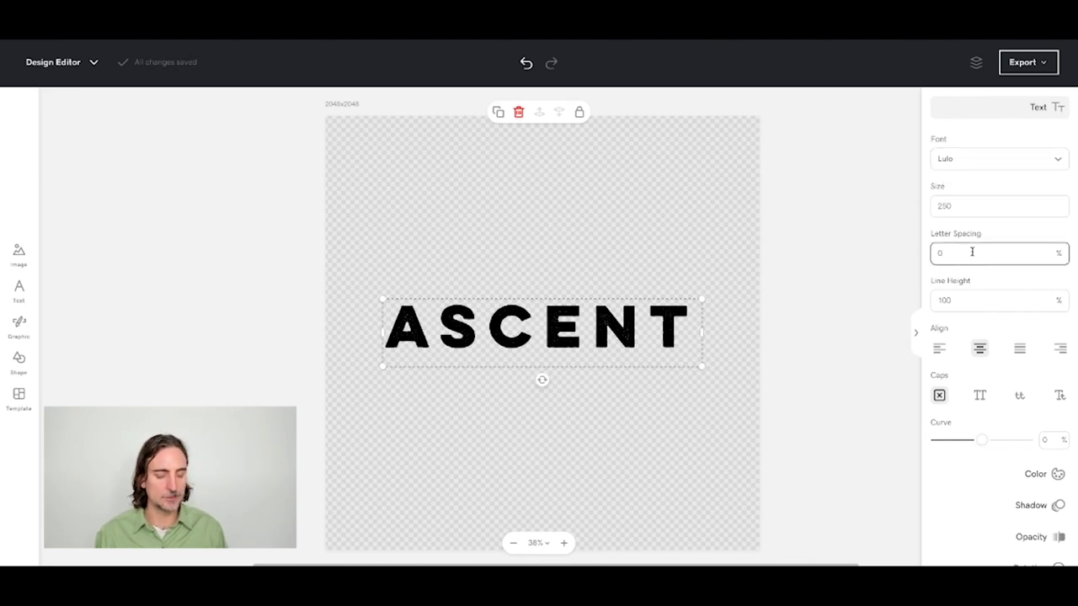
key(Down)
key(Down)
key(Down)
key(Down)
key(Down)
key(Down)
key(Down)
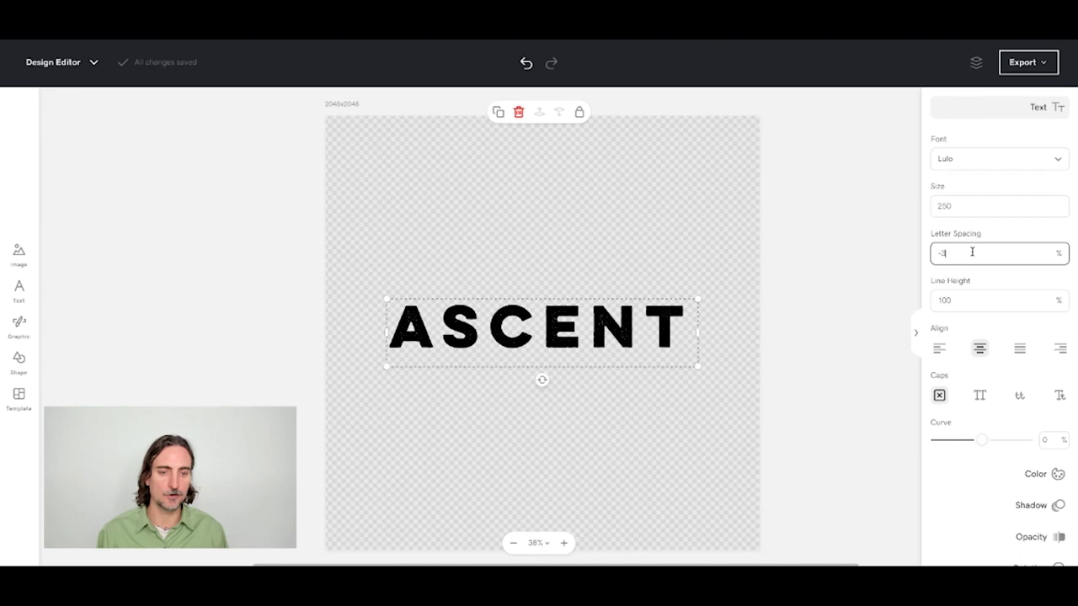
key(Down)
key(Down)
key(Down)
key(Down)
key(Down)
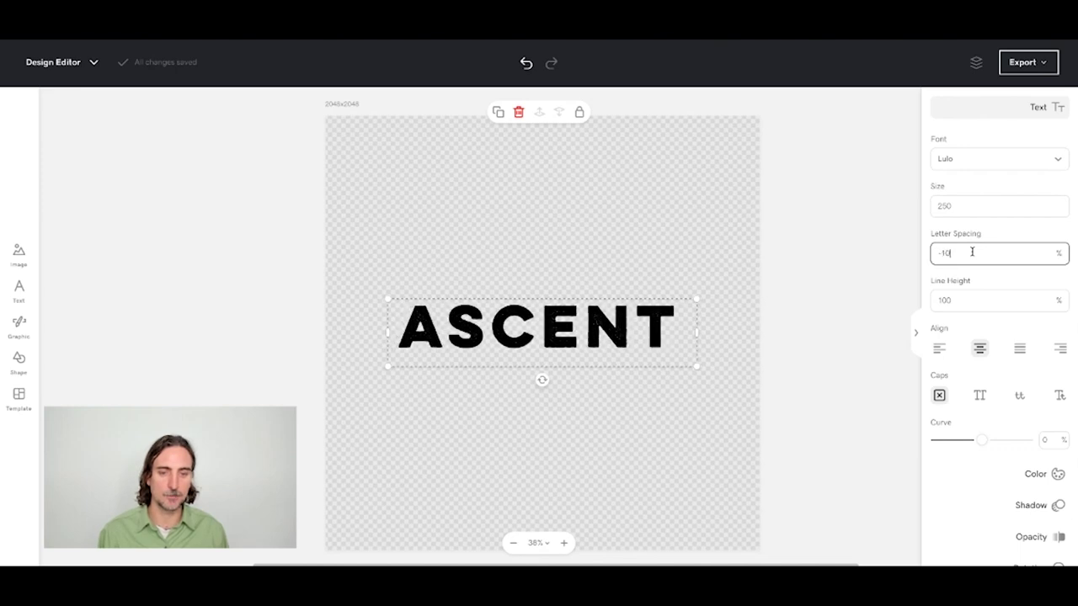
key(Down)
key(Down)
key(Down)
key(Down)
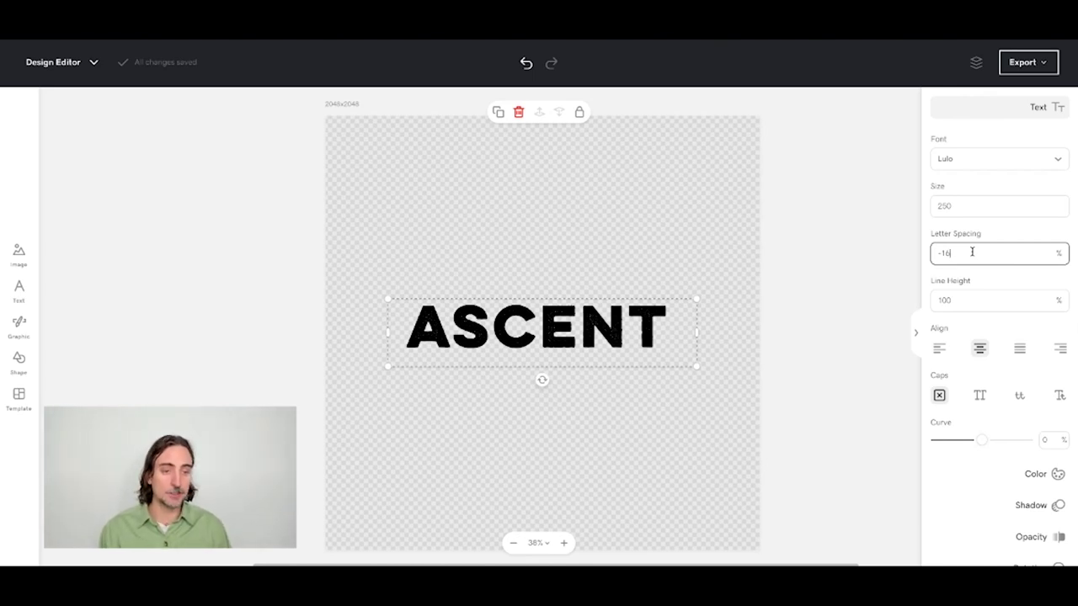
click(717, 275)
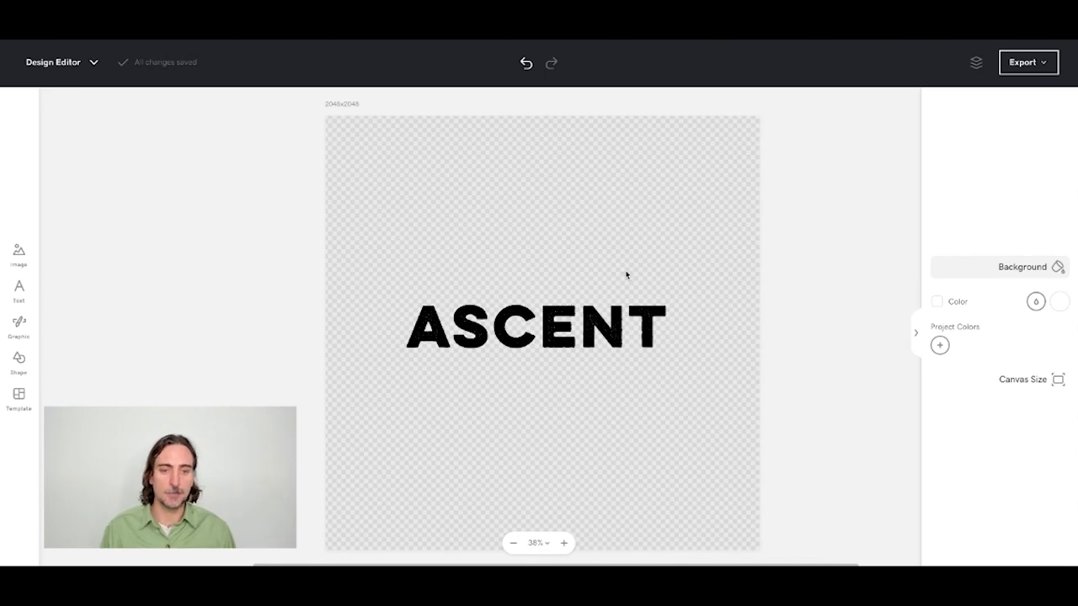
Drag ASCENT slightly down onto the canvas centre guide
mouse_move(559, 312)
mouse_down()
mouse_move(568, 327)
mouse_move(560, 322)
mouse_up()
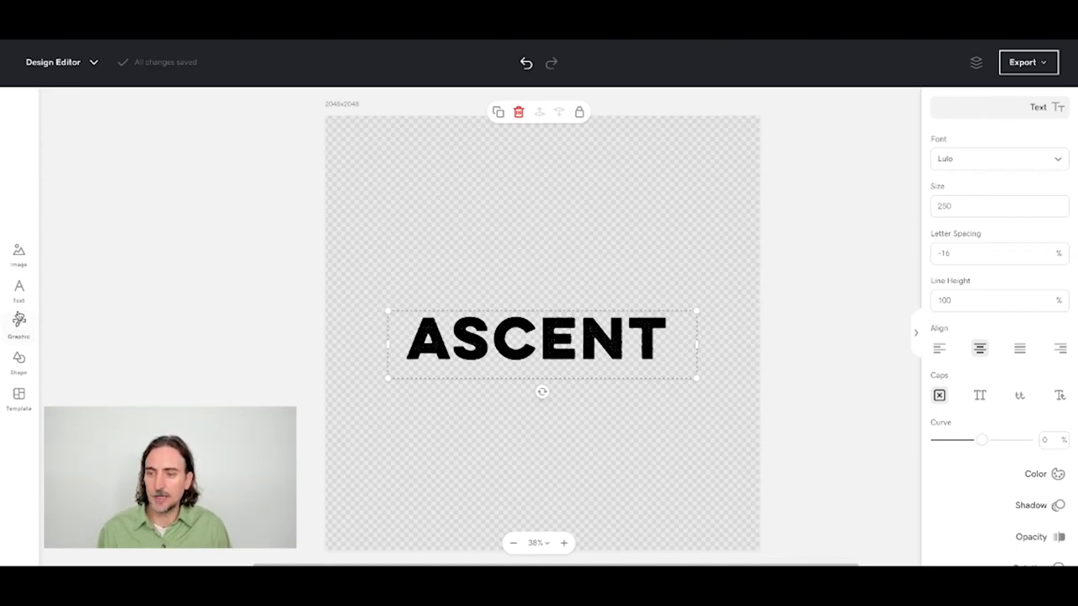
Search the Graphics library for 'mountains'
click(20, 330)
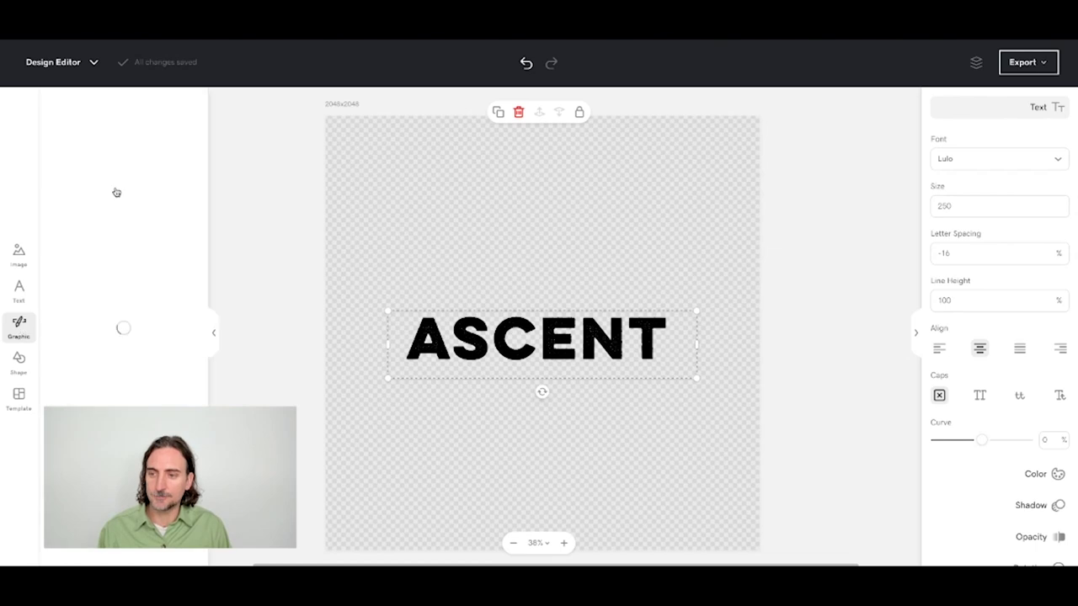
click(113, 144)
text(m)
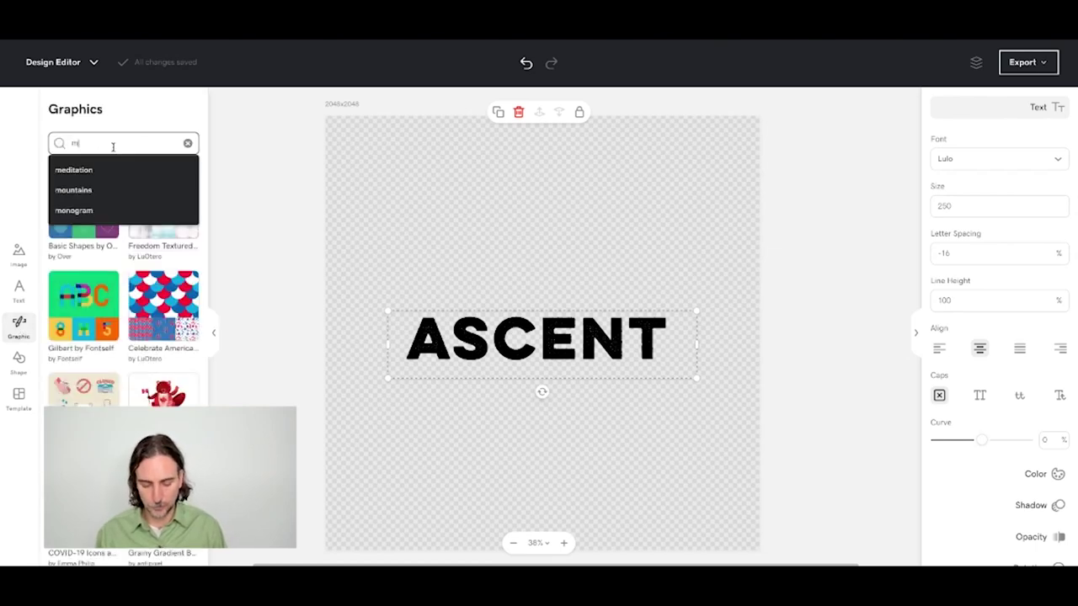
text(ountains)
key(Return)
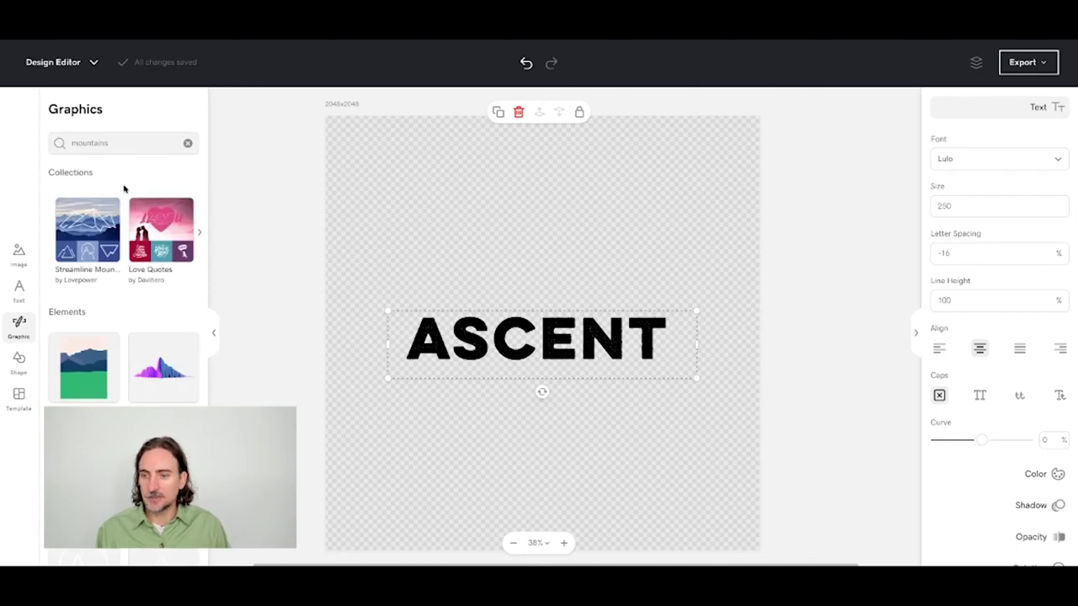
Add the dark circular mountain-and-moon graphic from the results to the canvas
scroll(137, 247, down, 3)
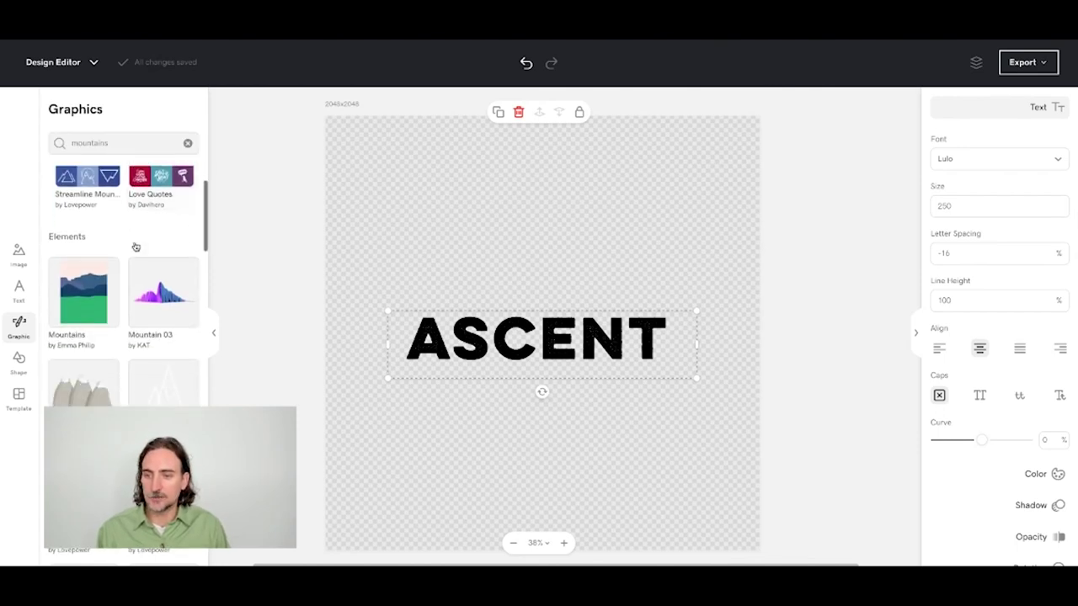
scroll(139, 246, down, 3)
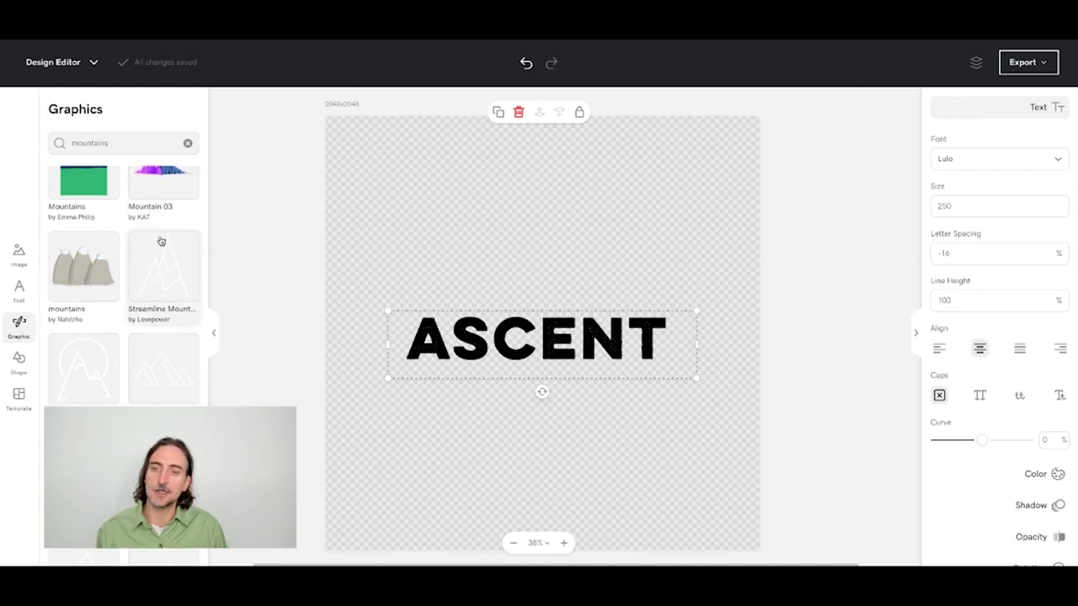
scroll(165, 282, down, 4)
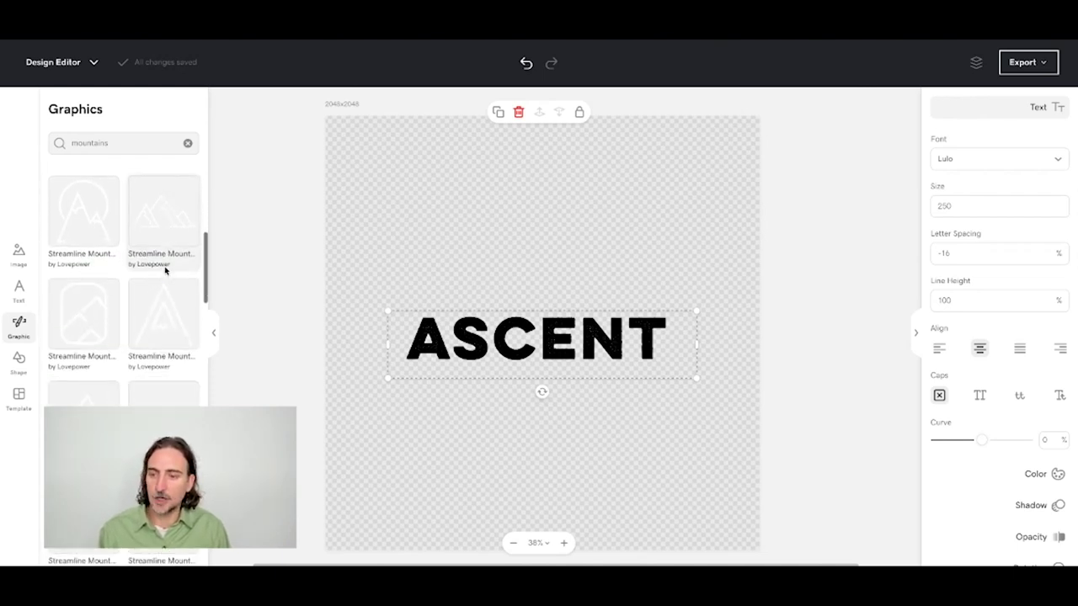
scroll(165, 268, down, 5)
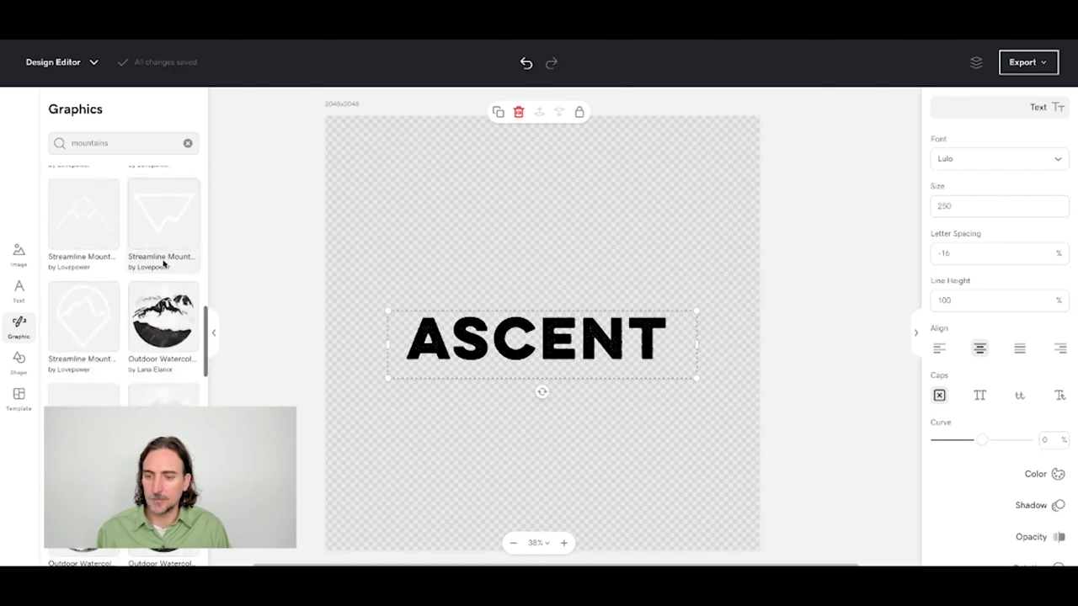
scroll(165, 263, down, 5)
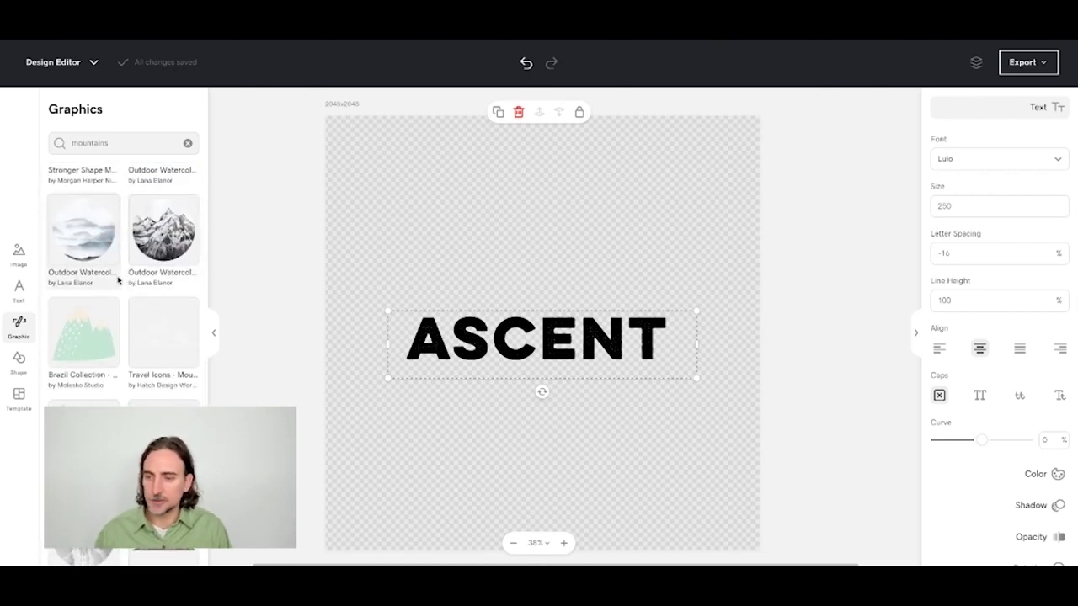
scroll(118, 279, down, 3)
scroll(118, 282, down, 3)
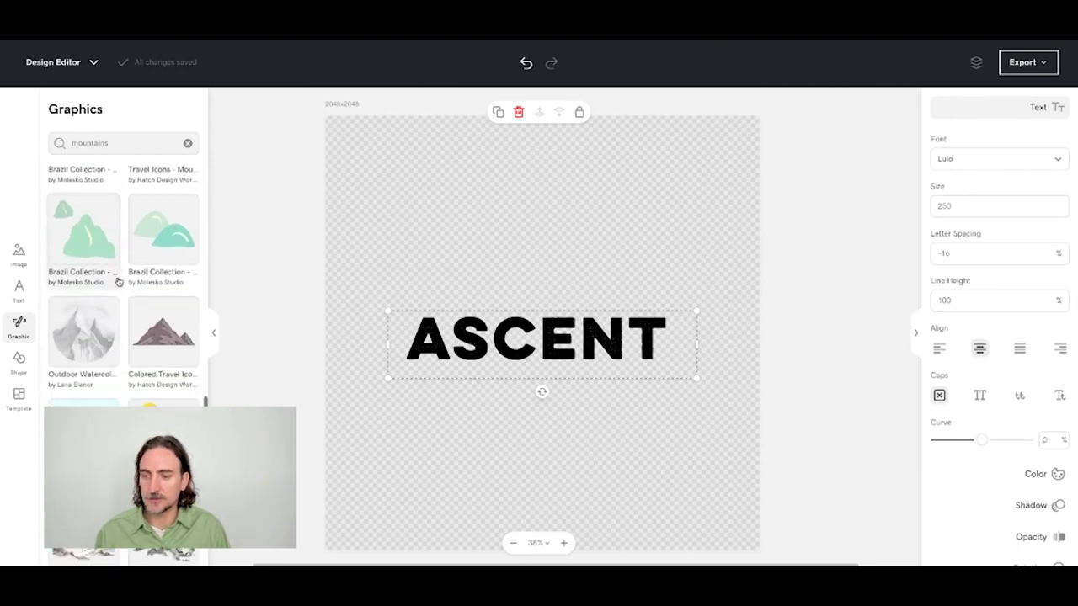
scroll(118, 281, down, 5)
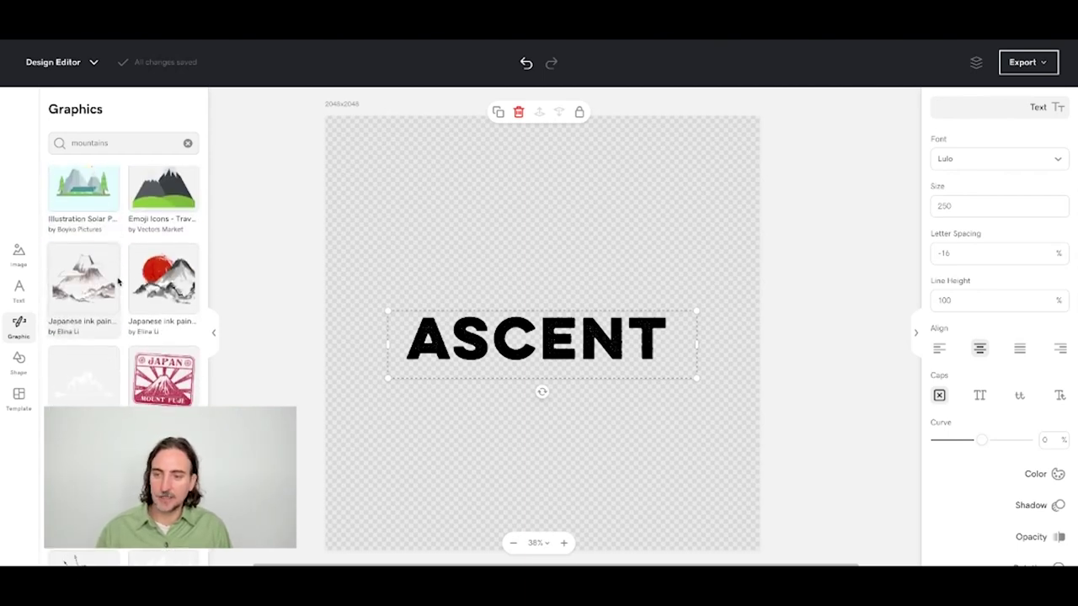
scroll(118, 277, down, 2)
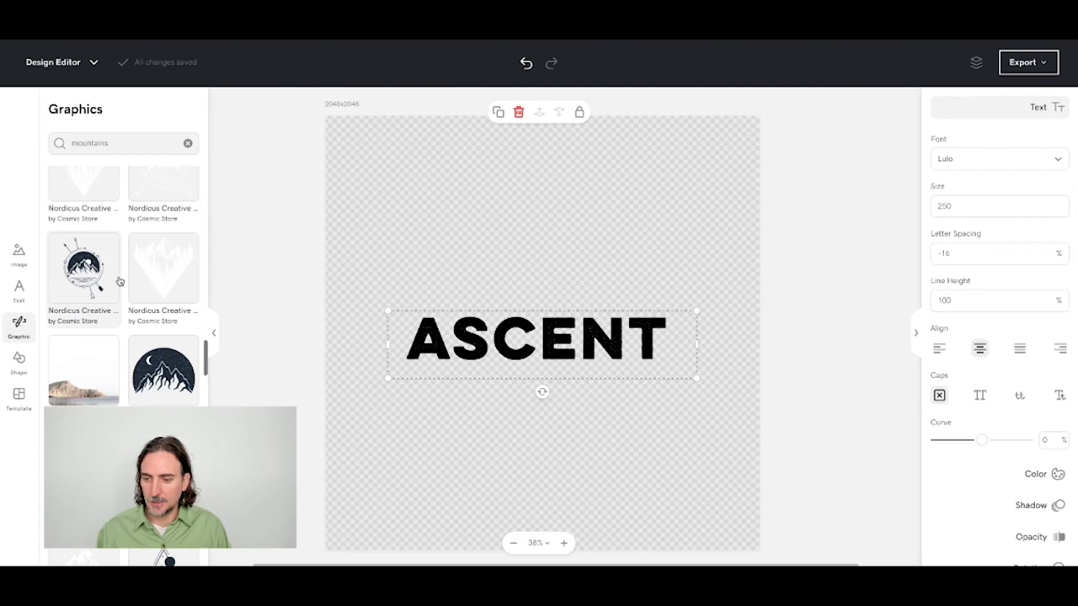
scroll(118, 279, down, 2)
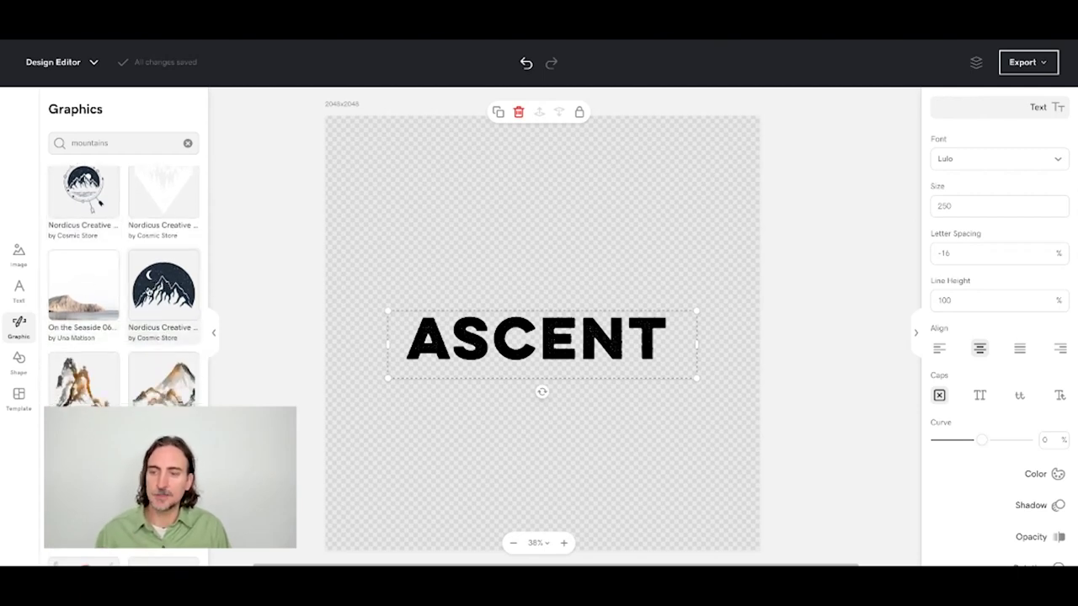
click(160, 286)
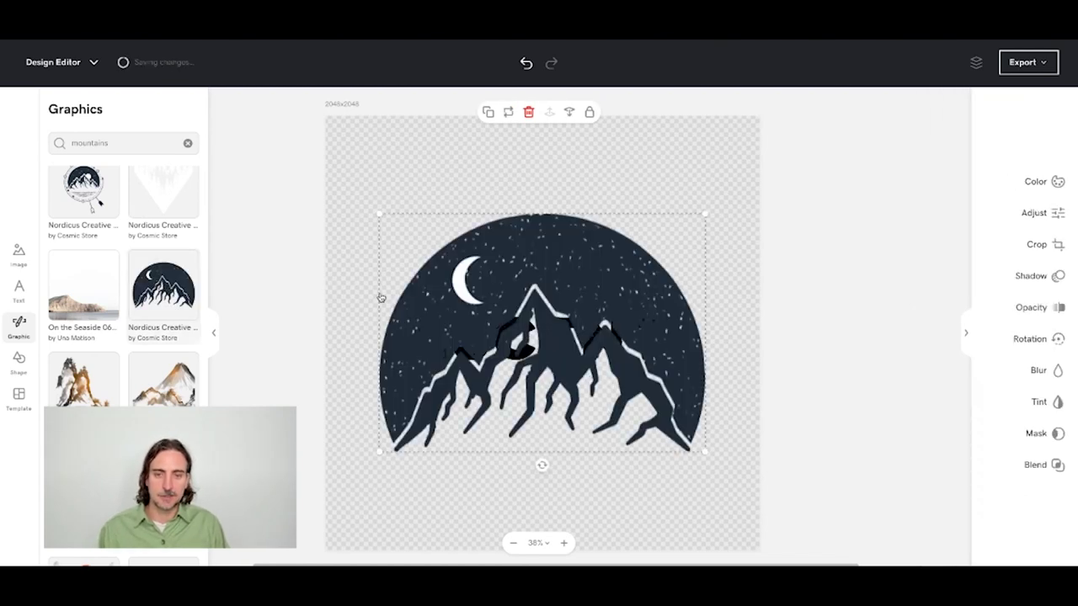
Shrink the mountain graphic and place ASCENT just below it
drag(378, 213, 472, 241)
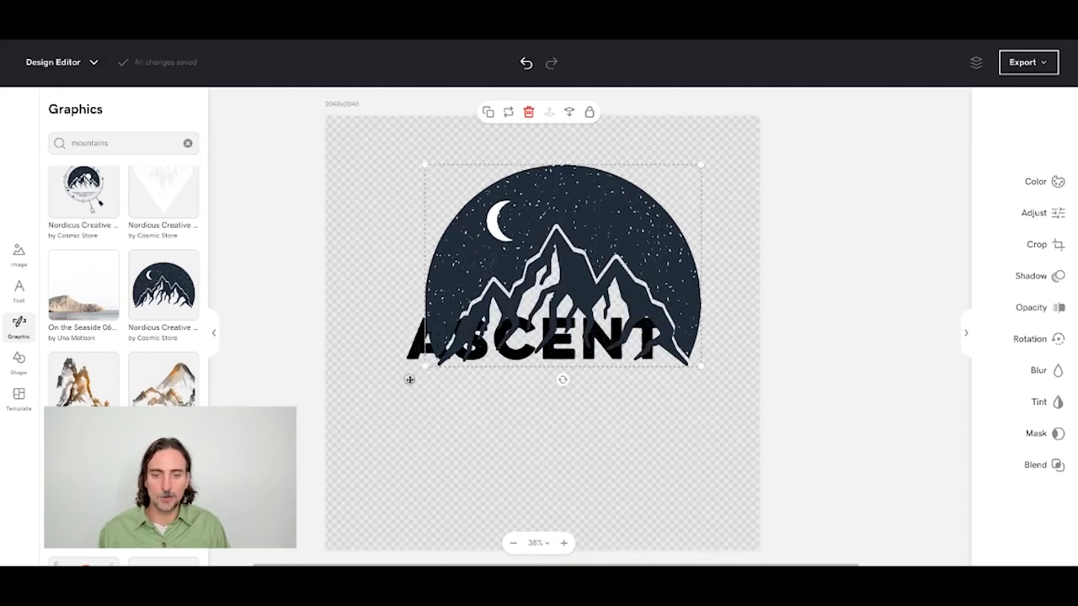
drag(409, 378, 408, 412)
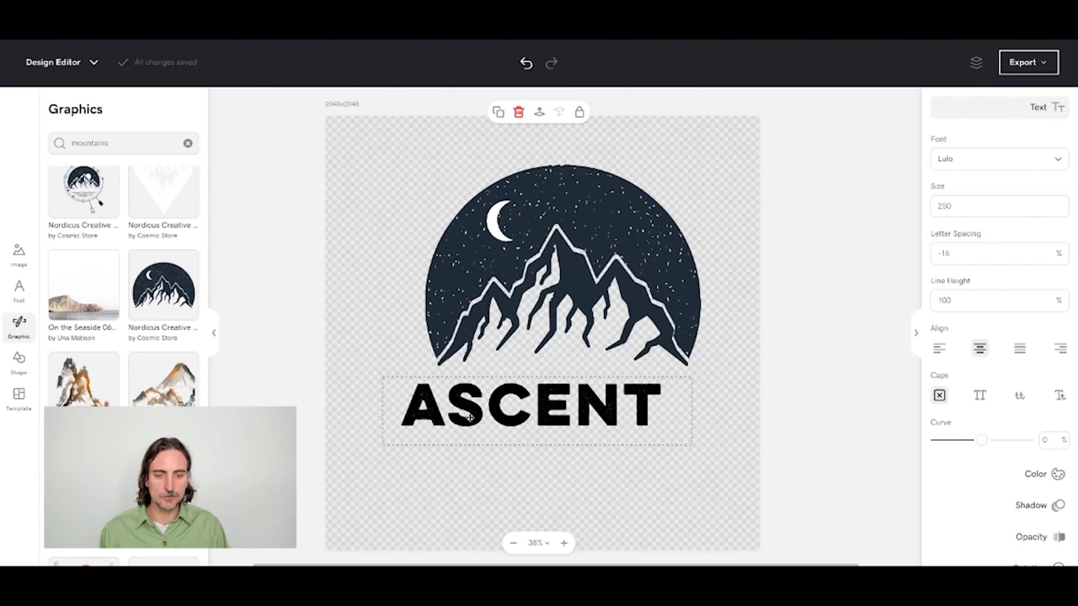
mouse_move(496, 412)
mouse_down()
mouse_move(512, 417)
mouse_move(494, 416)
mouse_up()
mouse_move(653, 289)
mouse_down()
mouse_move(633, 286)
mouse_move(644, 299)
mouse_up()
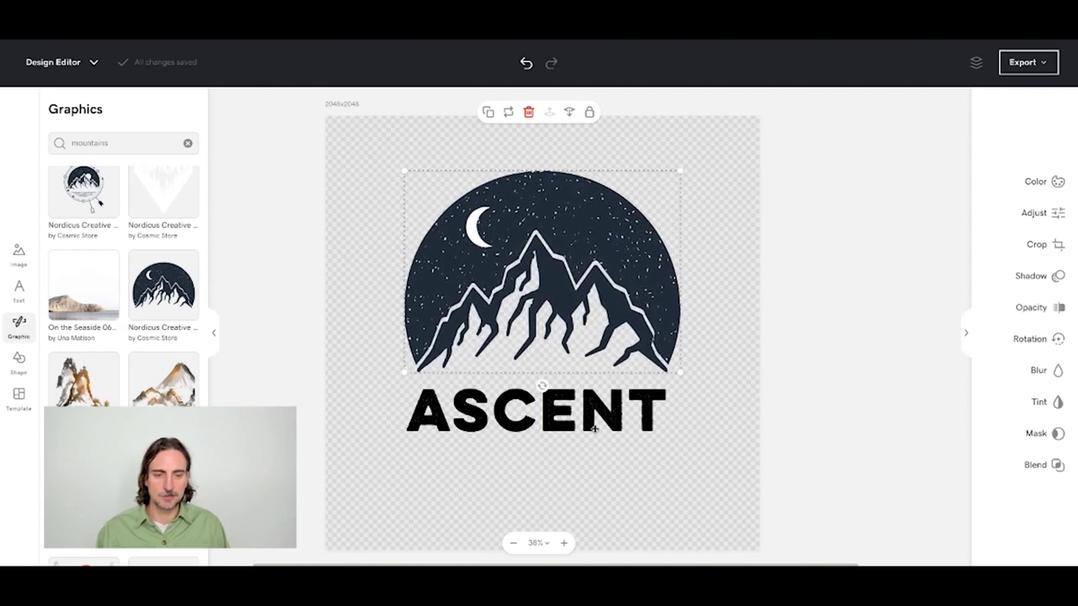
Scale ASCENT down to size 211 and centre it under the mountain graphic
click(594, 426)
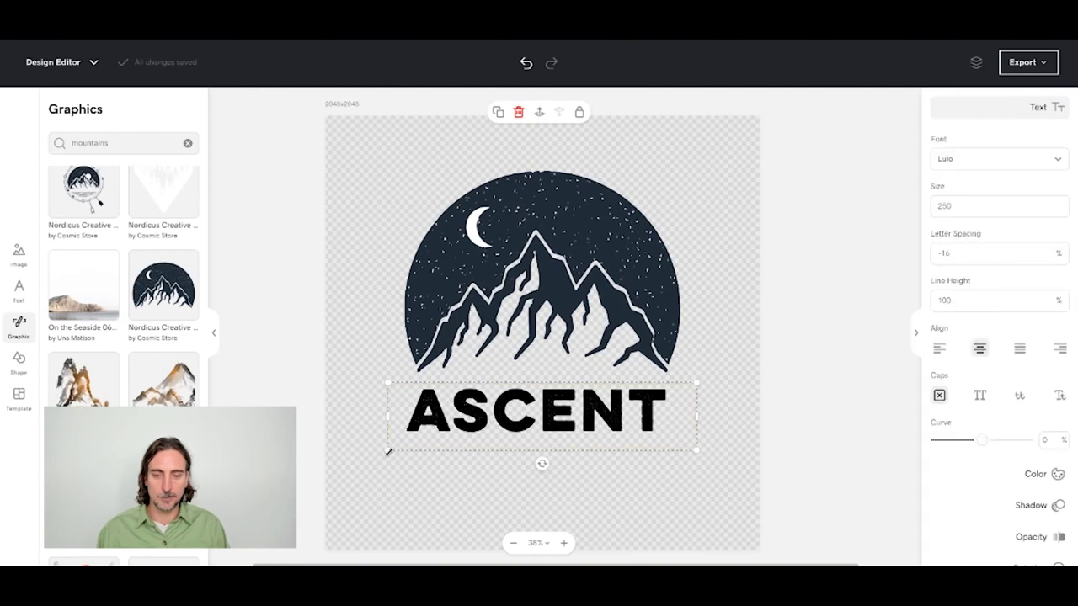
drag(388, 452, 436, 441)
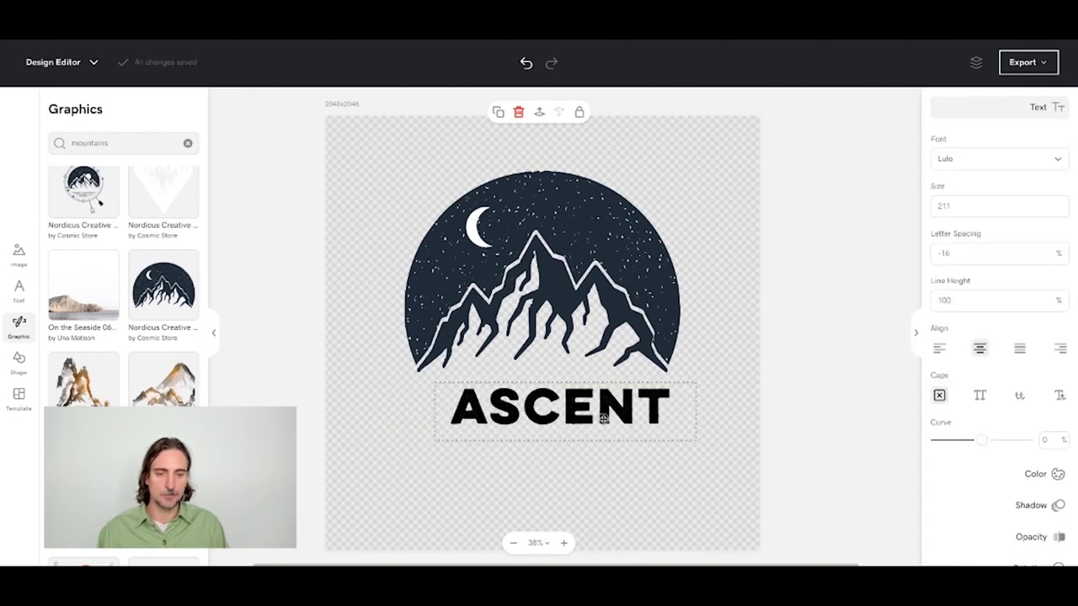
drag(604, 418, 590, 419)
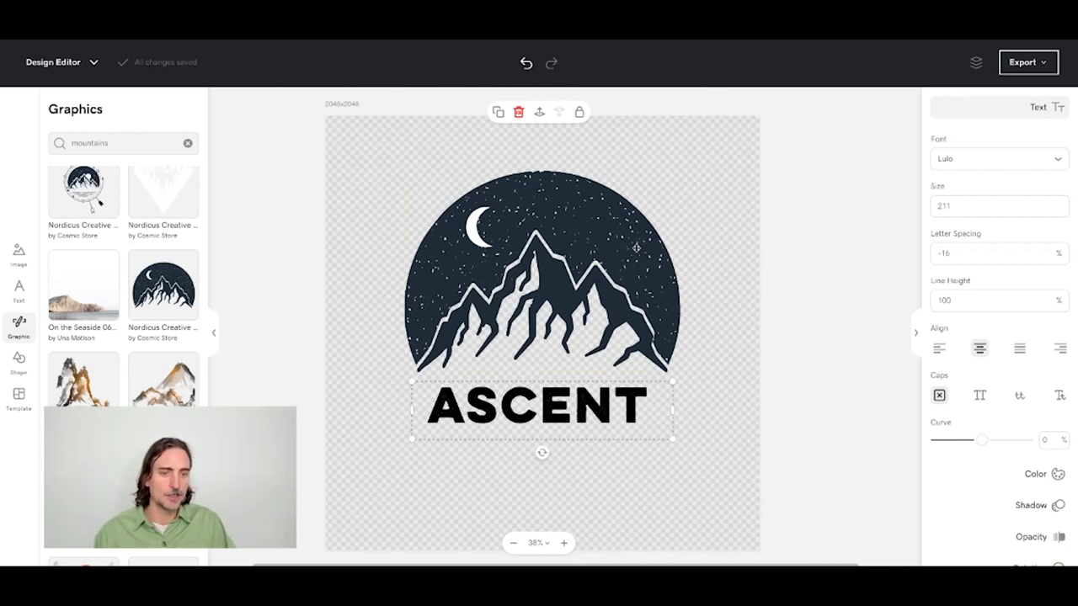
Enable a custom colour on the mountain graphic and set it to #000000 black
click(590, 230)
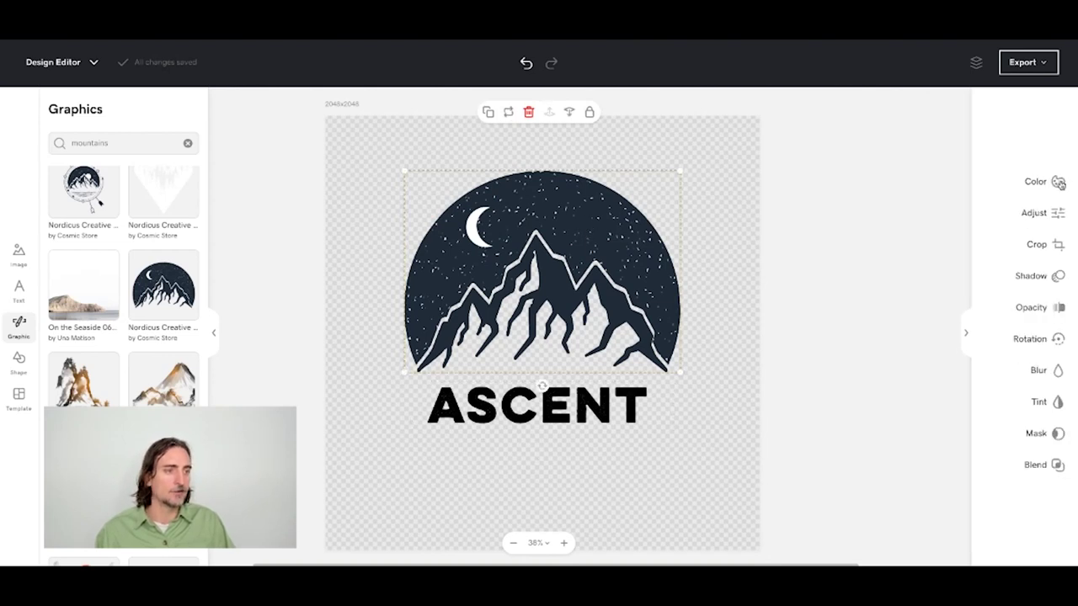
click(1058, 182)
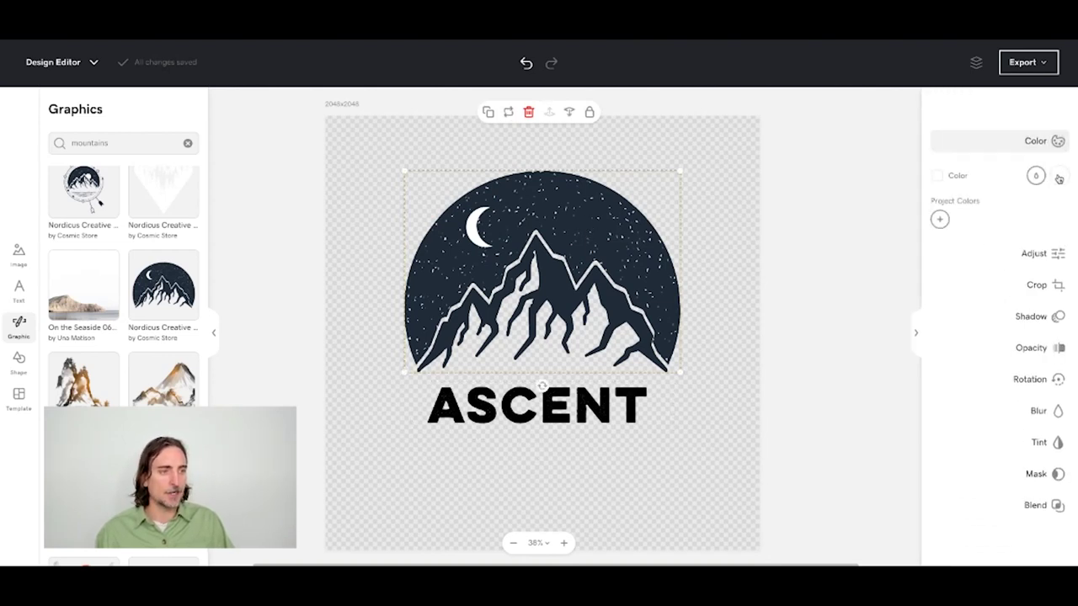
click(1059, 178)
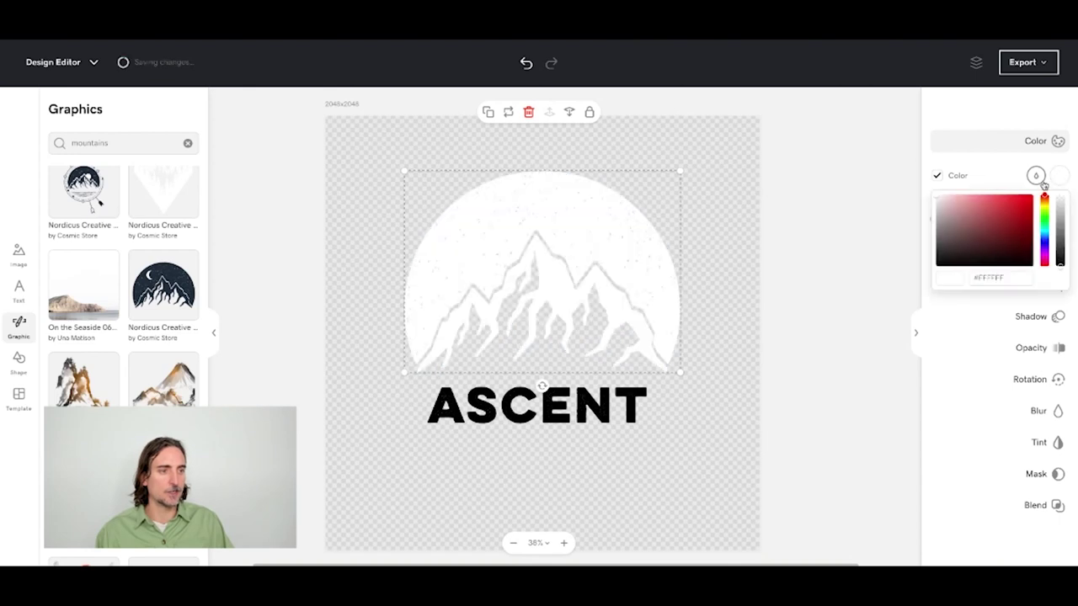
mouse_move(942, 200)
mouse_down()
mouse_move(1013, 234)
mouse_move(1020, 220)
mouse_move(1011, 211)
mouse_move(916, 283)
mouse_up()
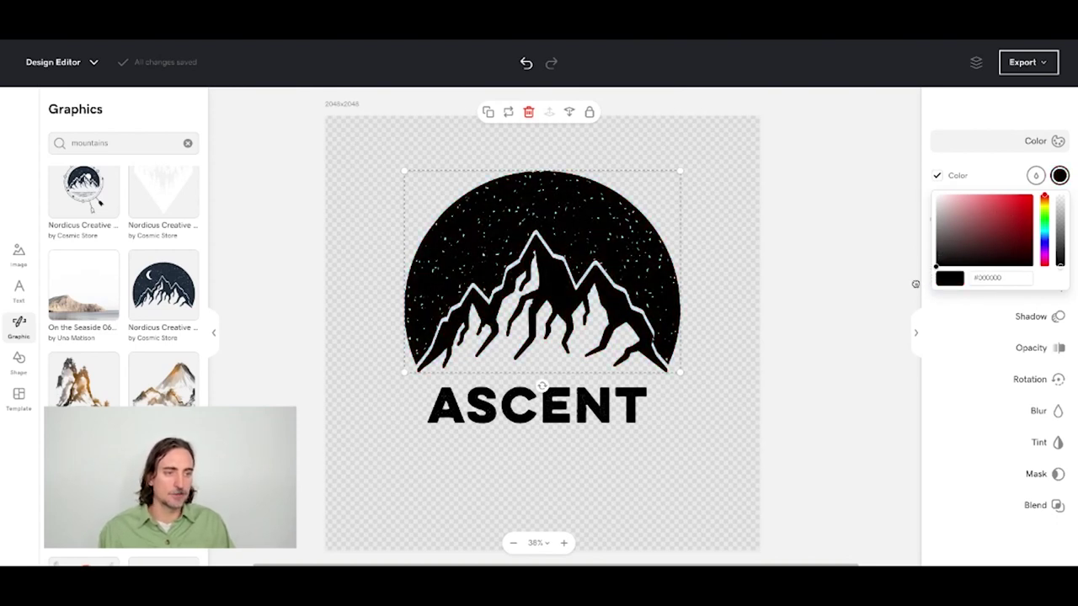
click(728, 309)
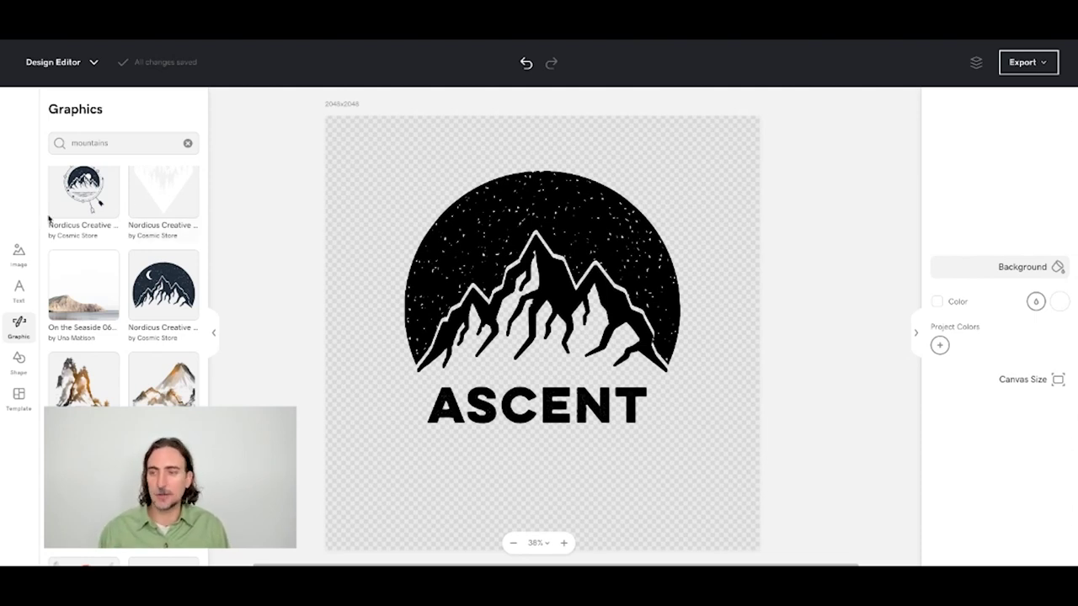
Add a second text box below ASCENT and replace its placeholder with ADVENTURE TRAVEL
click(19, 295)
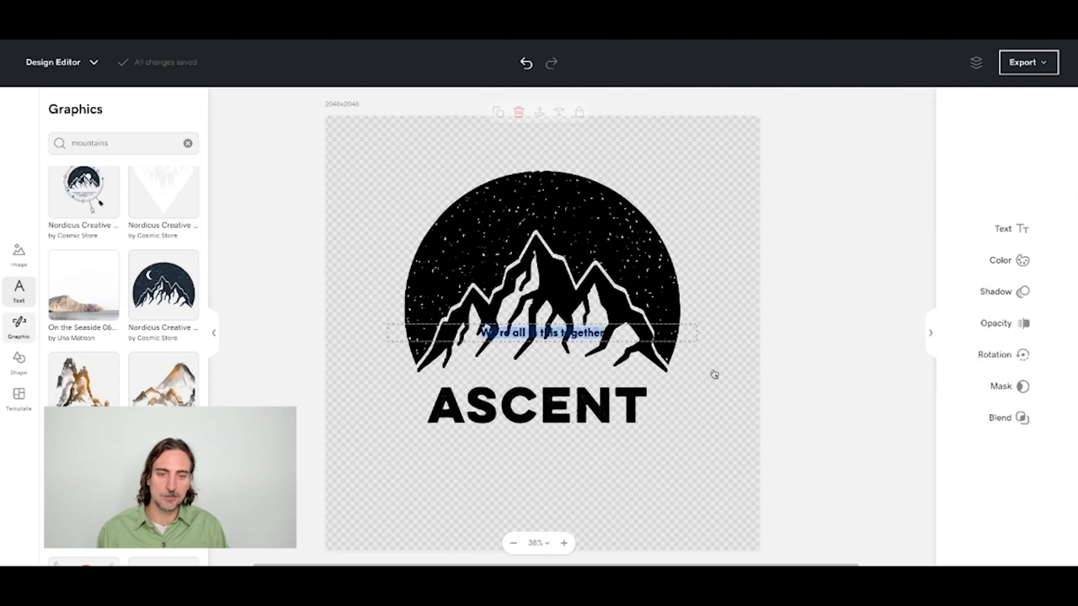
click(694, 338)
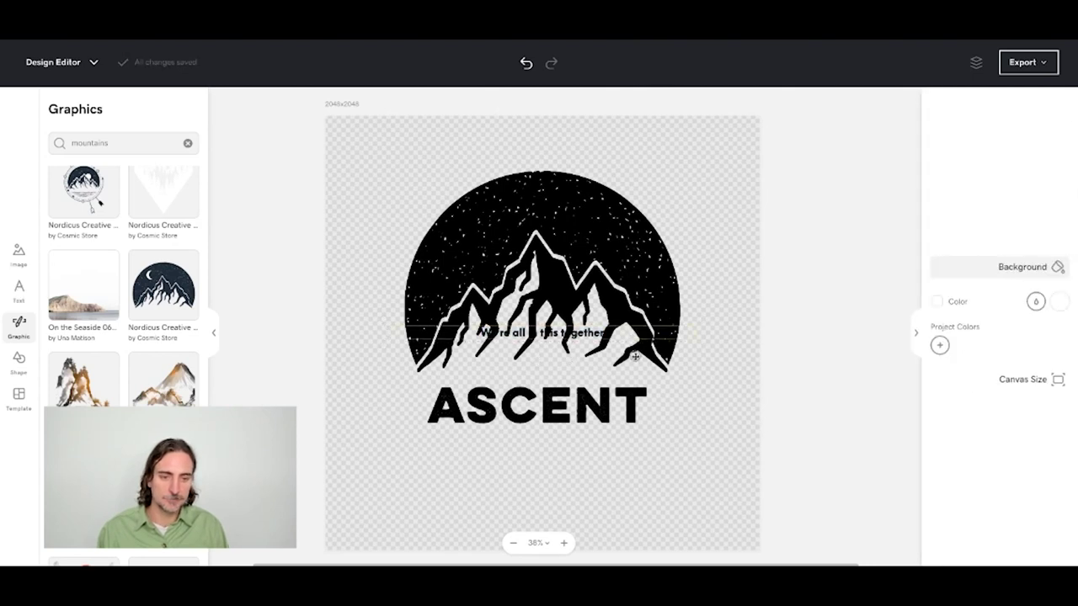
drag(633, 357, 603, 450)
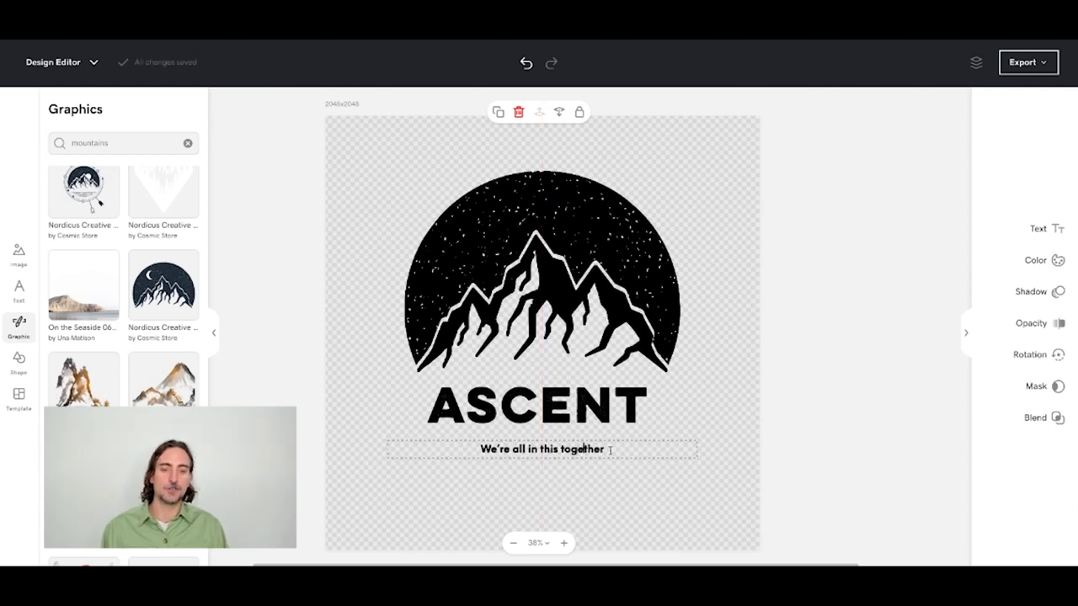
click(610, 449)
drag(608, 449, 460, 445)
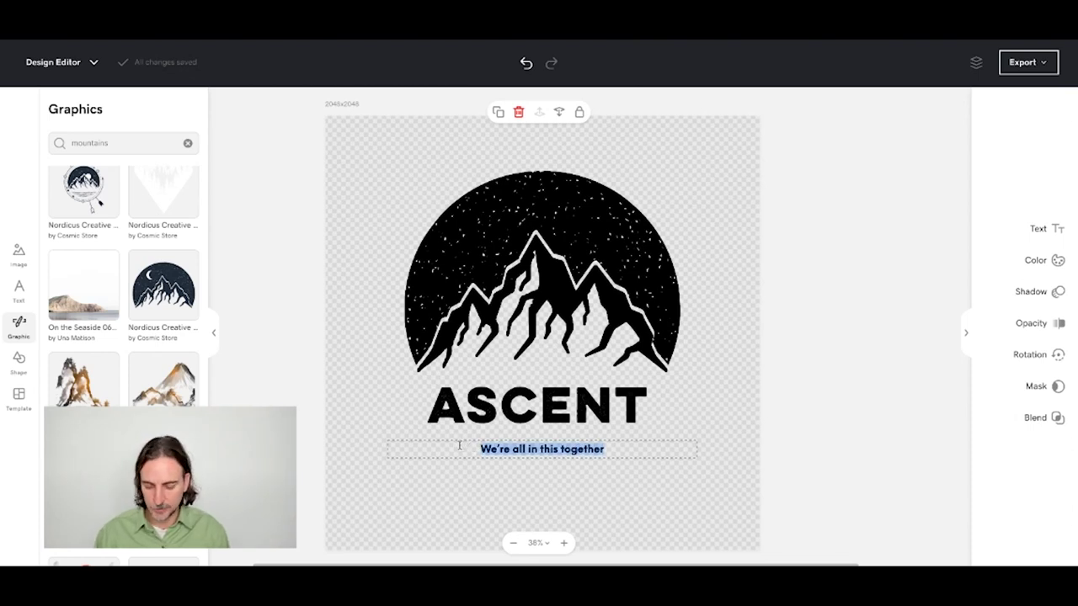
text(ADVENT)
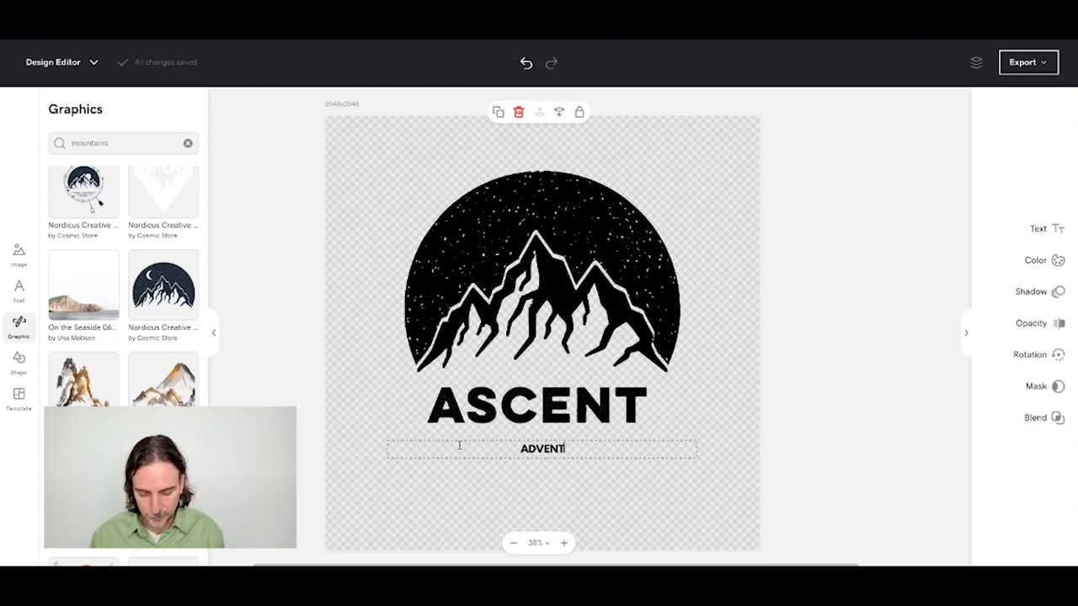
text(URE TRAVE)
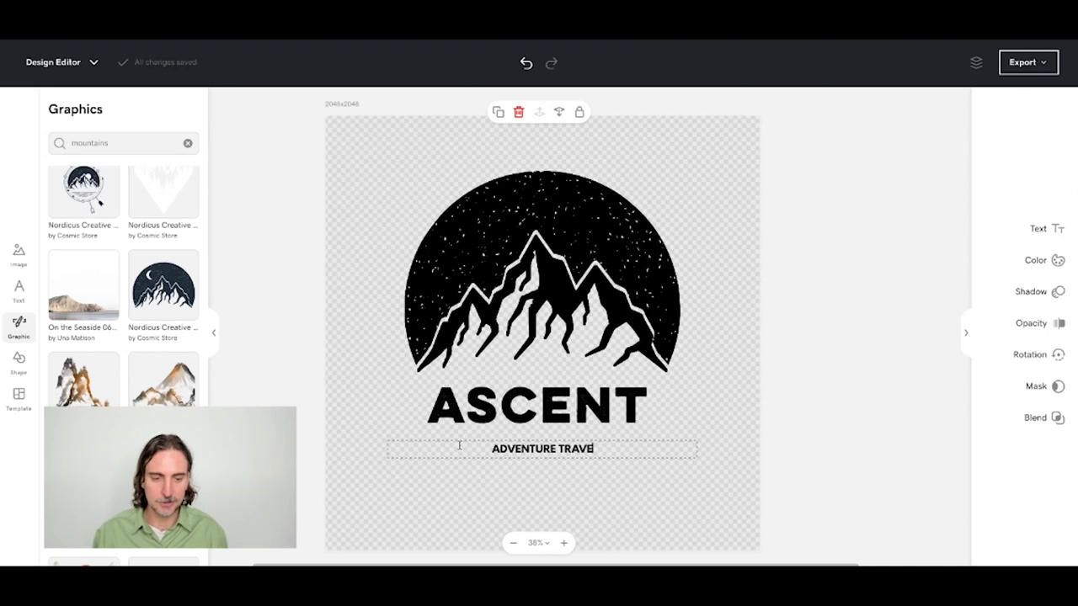
text(L)
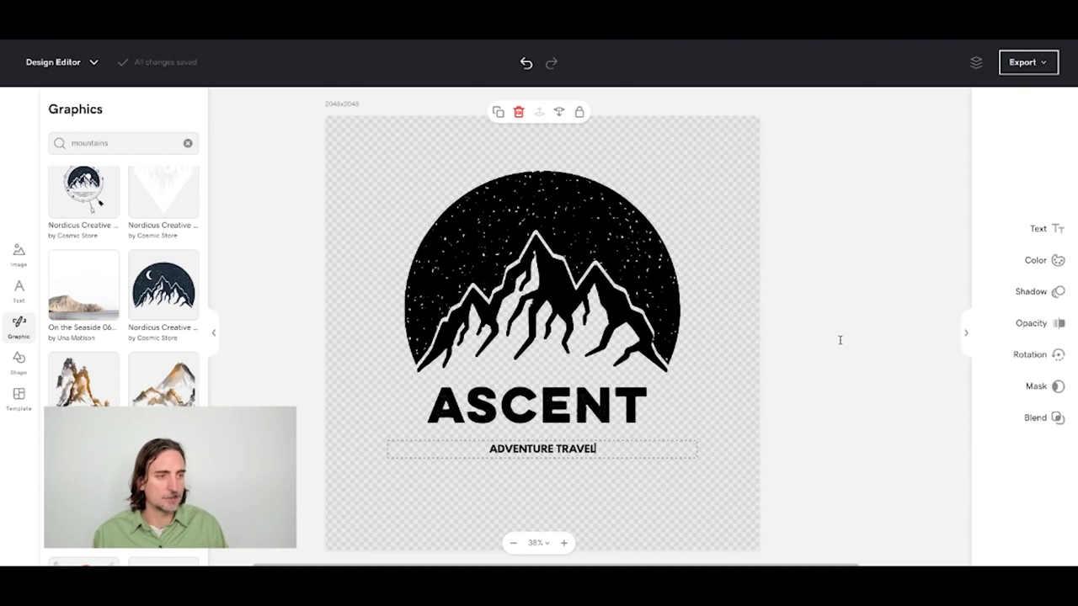
Widen the ADVENTURE TRAVEL tagline's letter spacing to 24%
click(1045, 228)
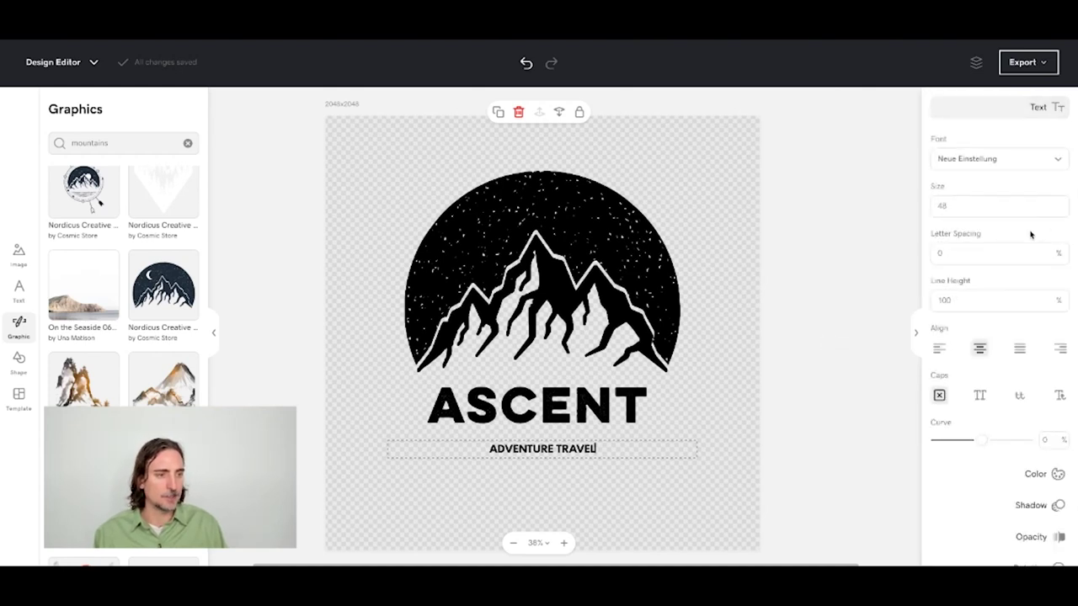
click(980, 253)
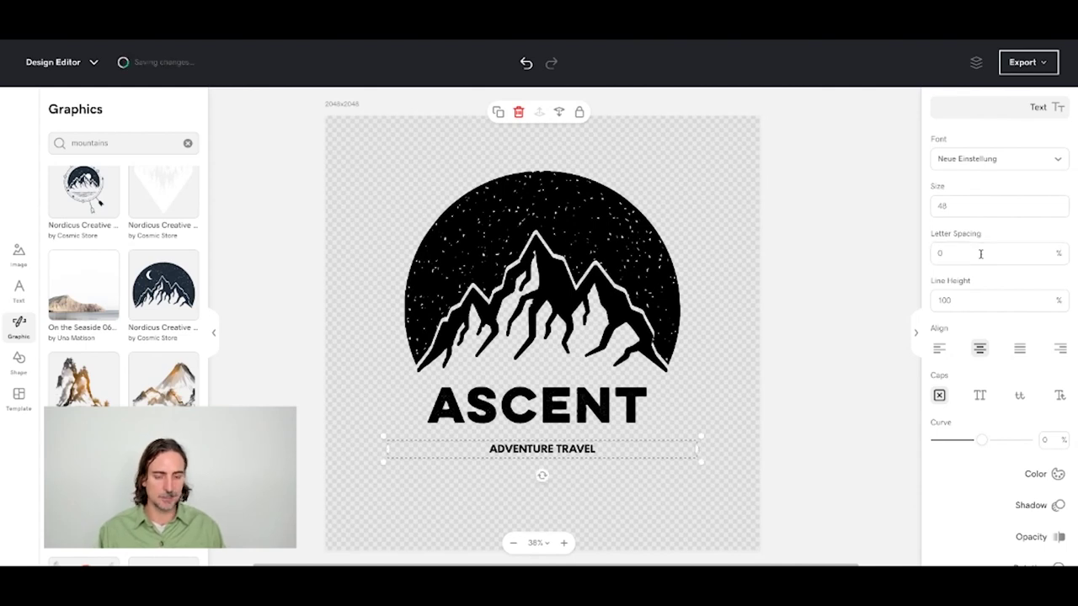
click(980, 254)
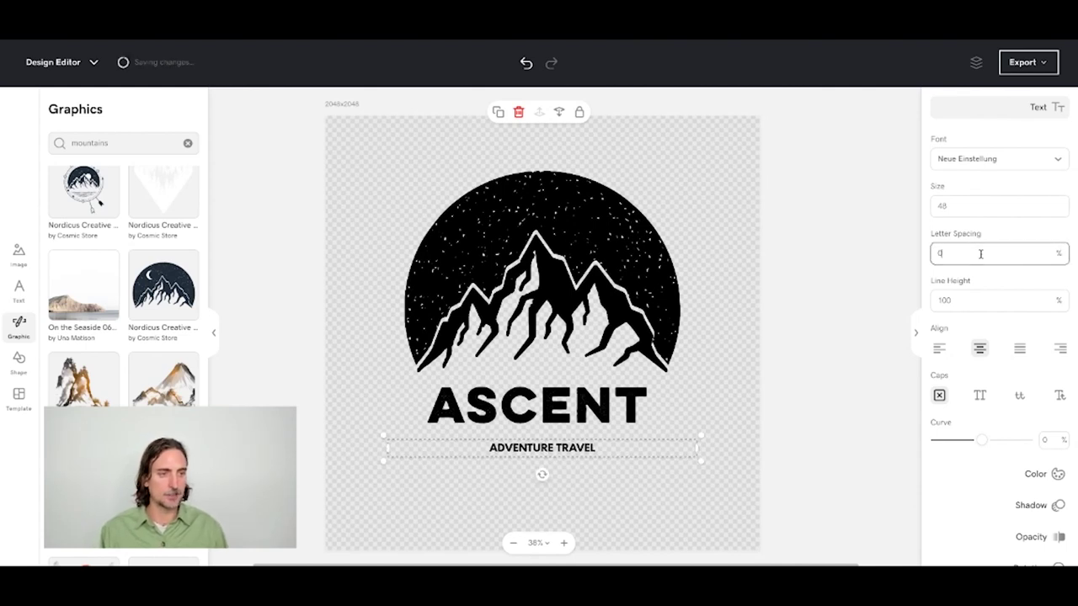
key(Up)
key(Up)
key(Up)
key(Up)
key(Up)
key(Up)
key(Up)
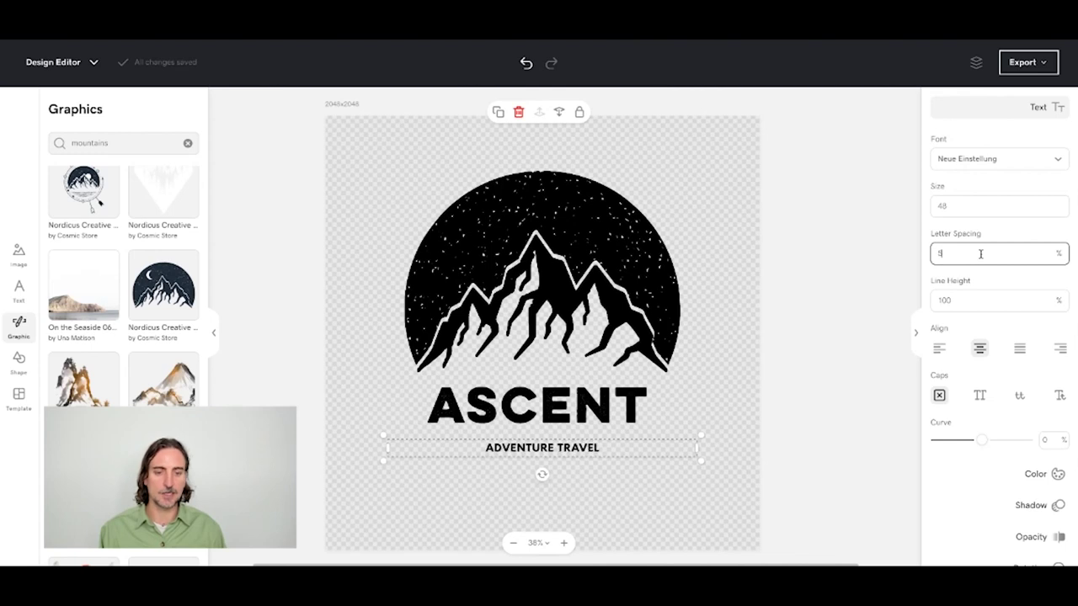
key(Up)
key(Up)
key(Up)
key(Up)
key(Up)
key(Up)
key(Up)
key(Up)
key(Up)
key(Up)
key(Up)
key(Up)
key(Up)
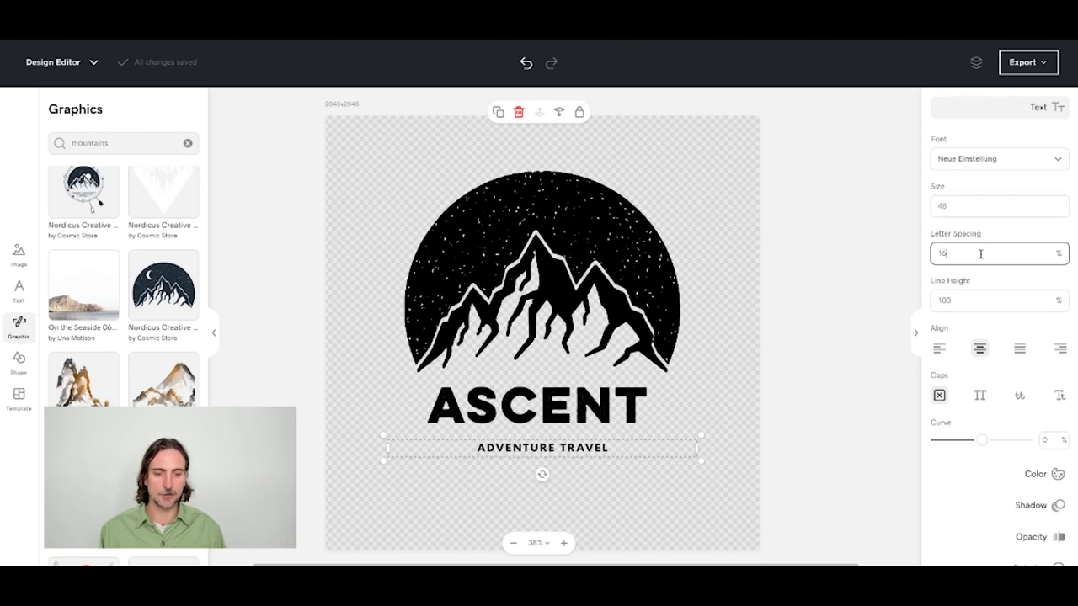
key(Up)
key(Up)
key(Up)
key(Up)
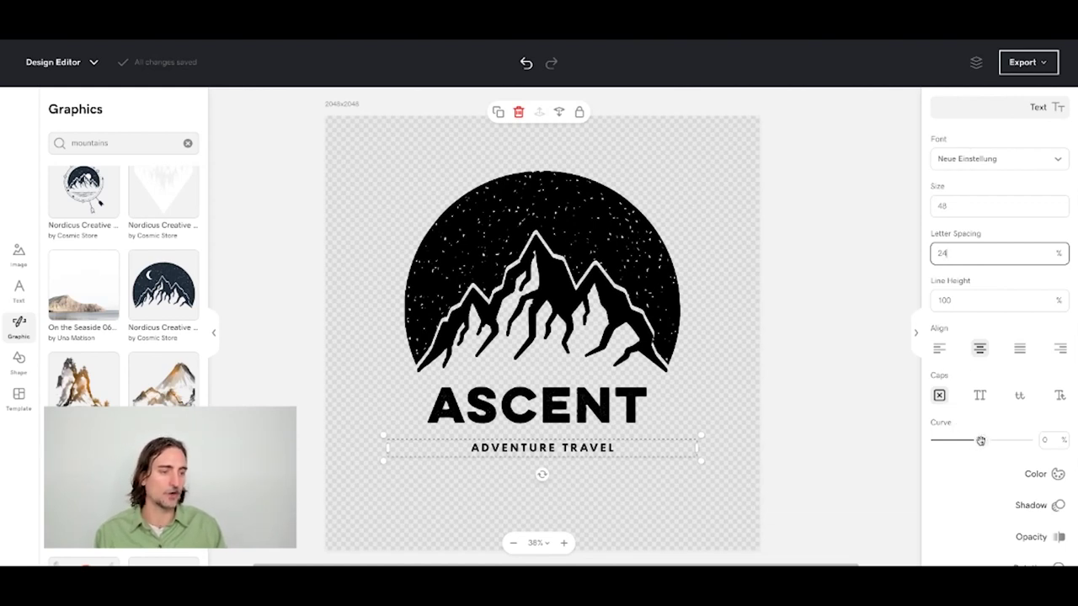
Curve the ADVENTURE TRAVEL tagline to -78% and centre it beneath ASCENT
drag(980, 439, 941, 444)
drag(562, 446, 554, 465)
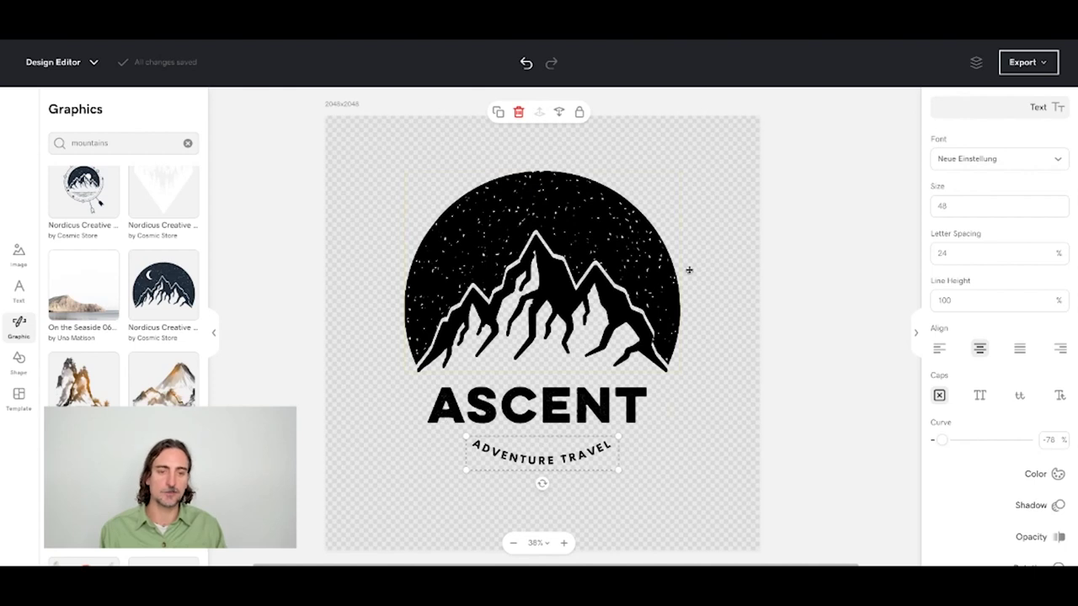
Nudge the ASCENT headline slightly up and right to line up with the mountain circle
click(430, 184)
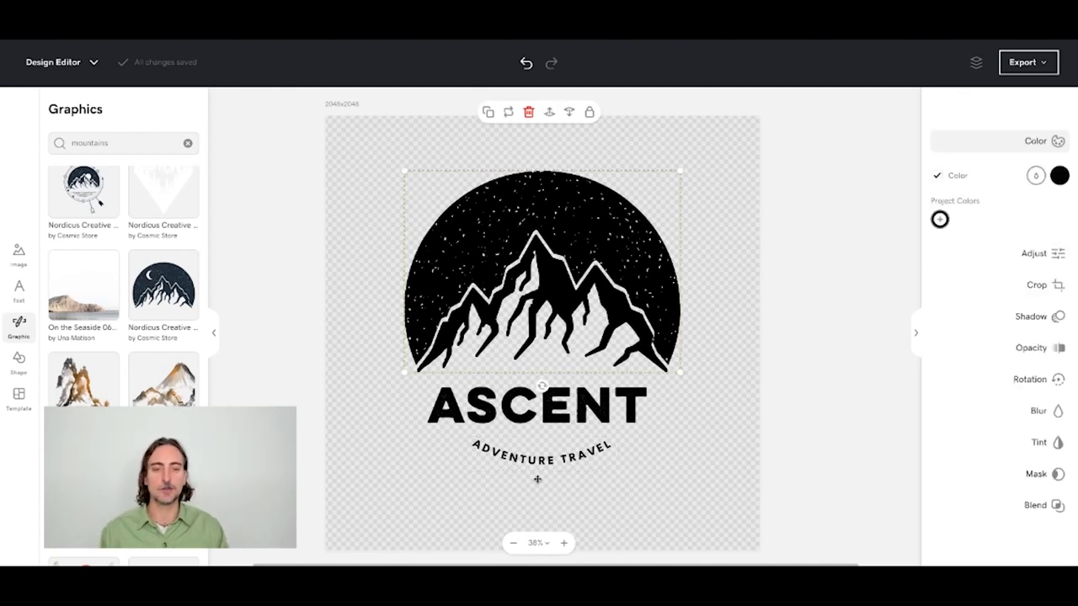
drag(579, 414, 584, 412)
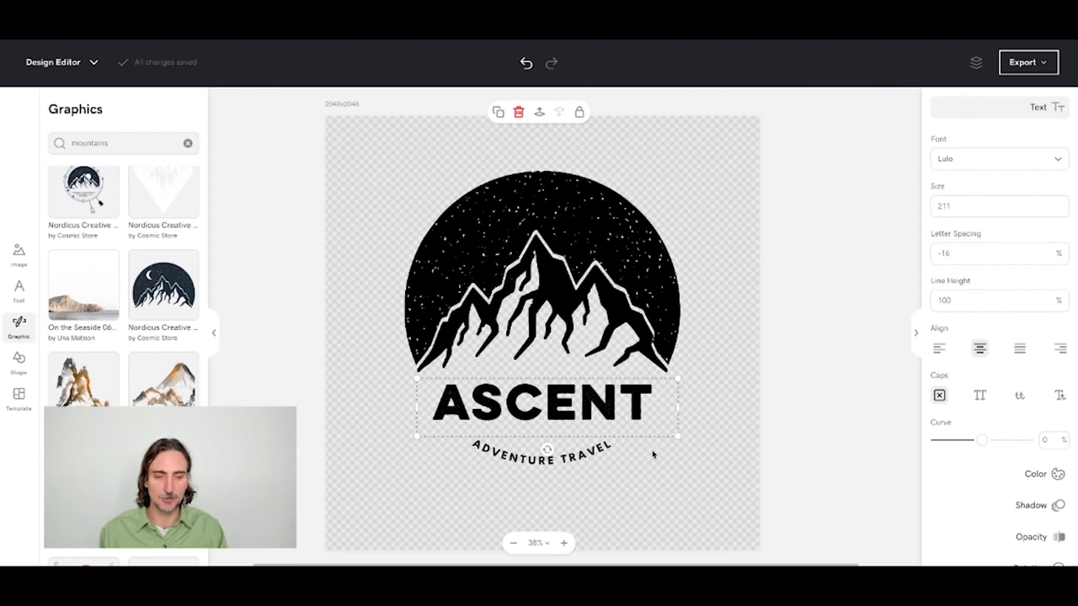
click(652, 455)
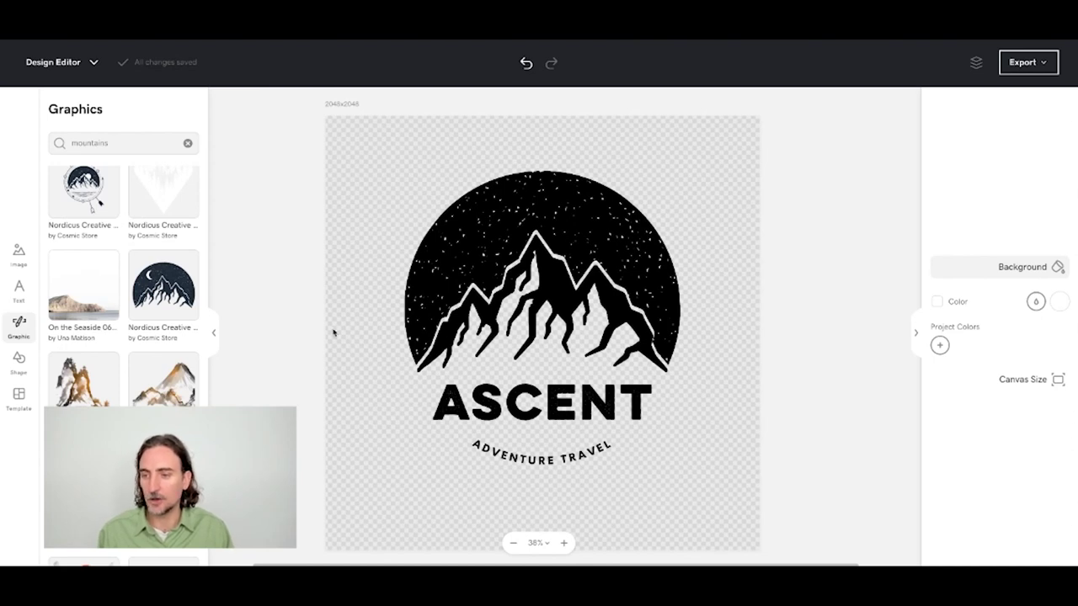
Add a thin black outline circle and enlarge it to enclose the whole logo
click(19, 364)
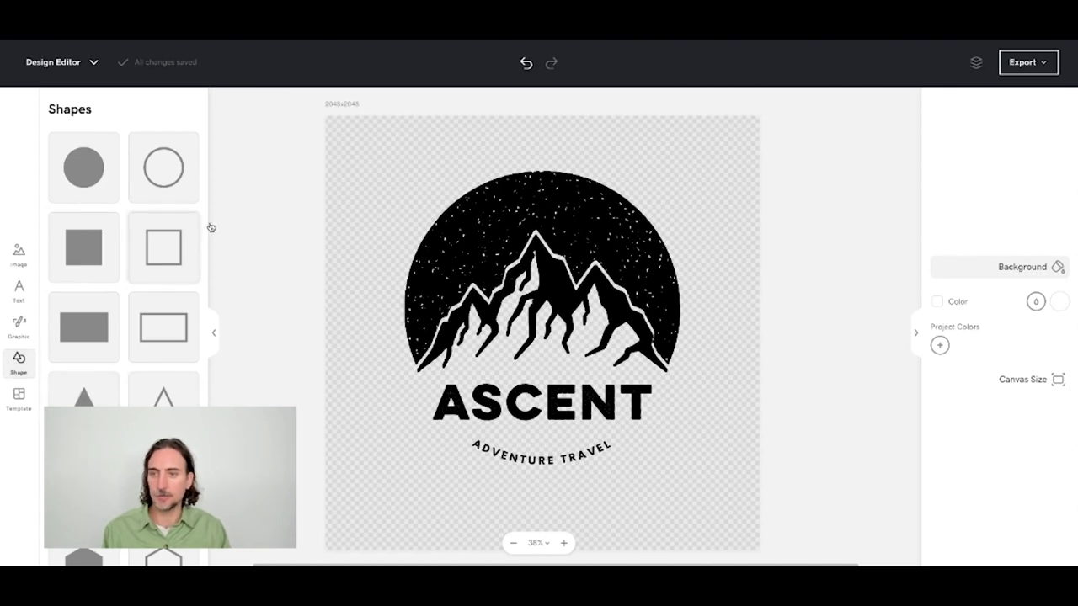
click(159, 185)
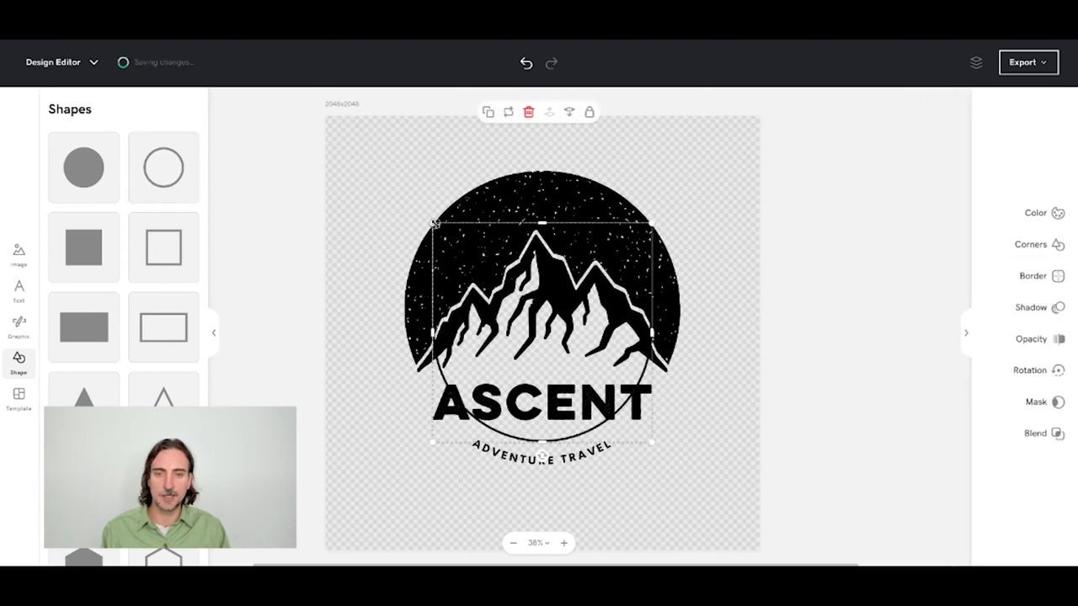
drag(434, 224, 368, 158)
drag(654, 160, 679, 132)
drag(678, 444, 703, 465)
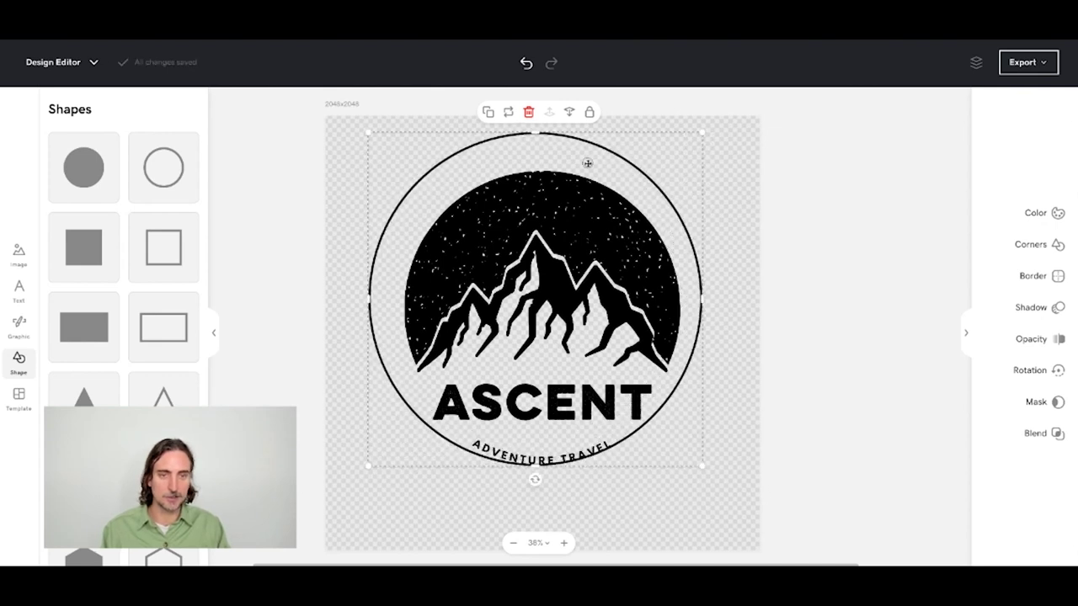
Centre the ring and logo horizontally on the canvas using the centre guide
drag(589, 166, 596, 176)
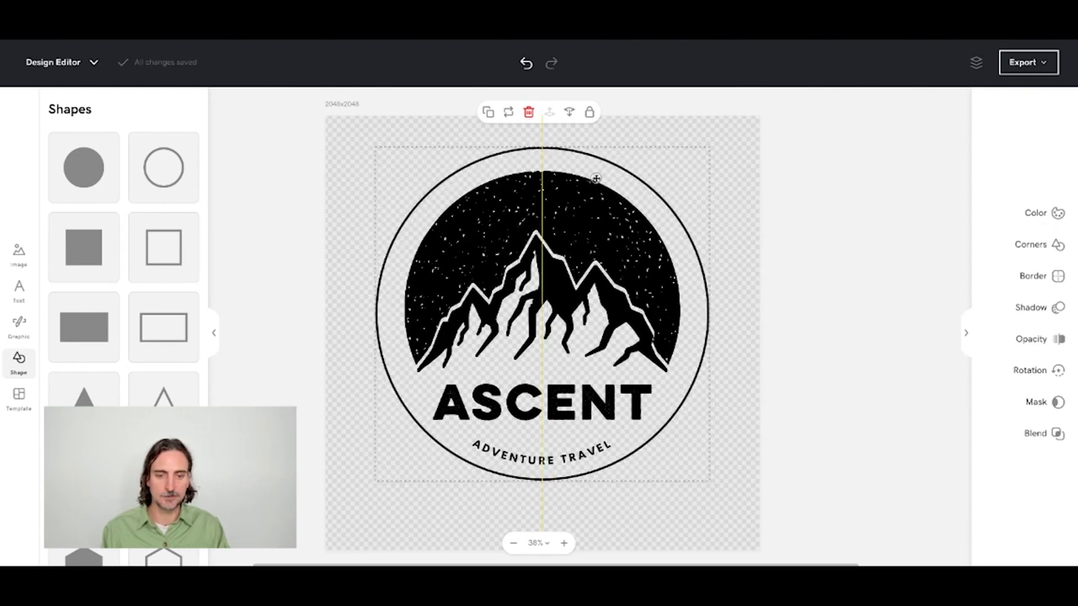
drag(595, 178, 596, 177)
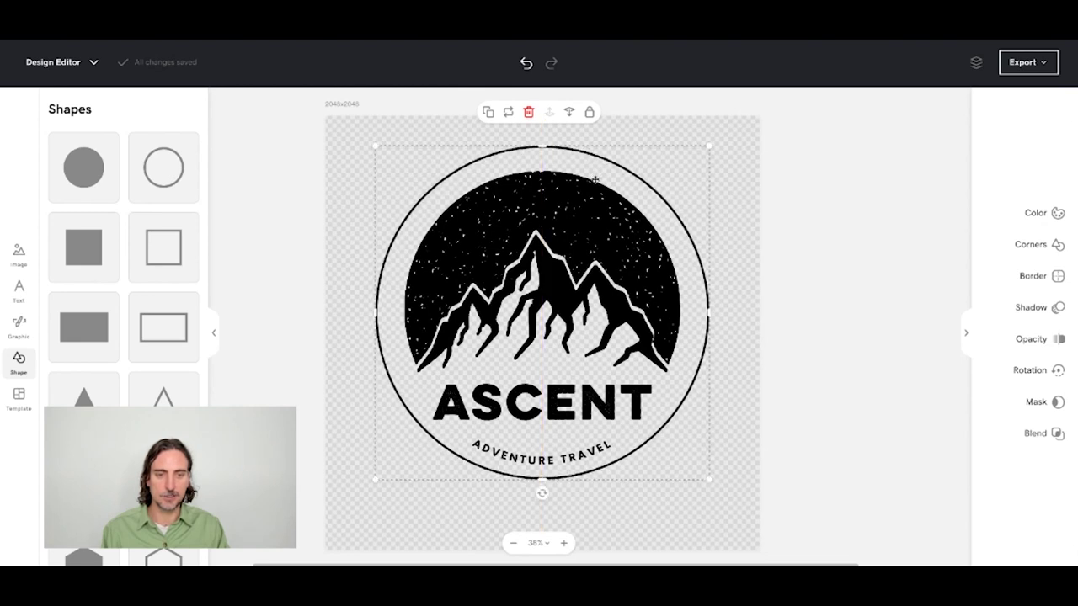
click(736, 174)
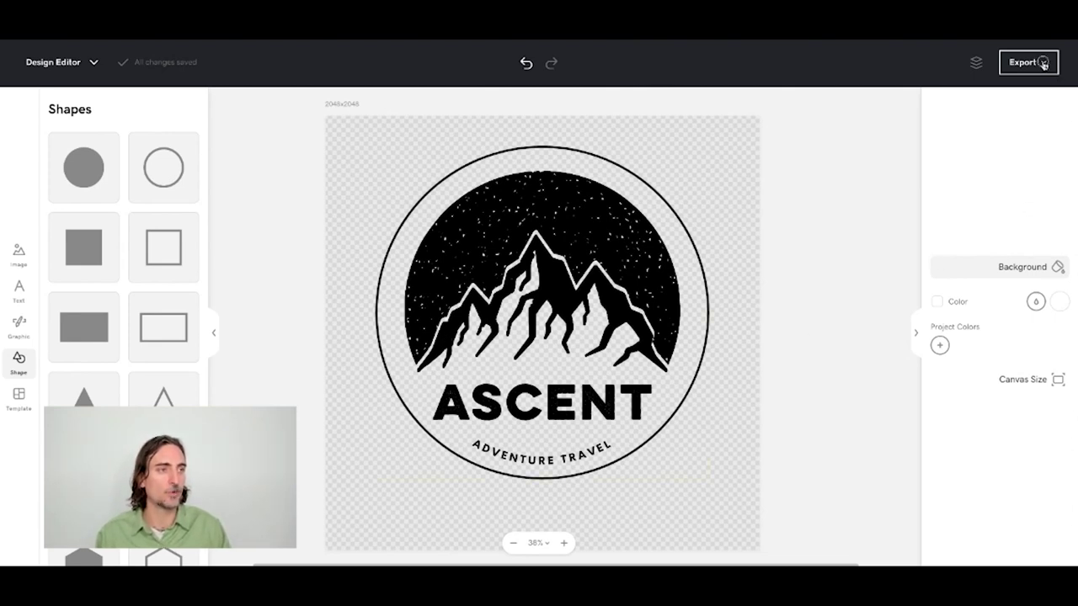
Export the logo as a 2048x2048 PNG named Over-Project
click(1043, 64)
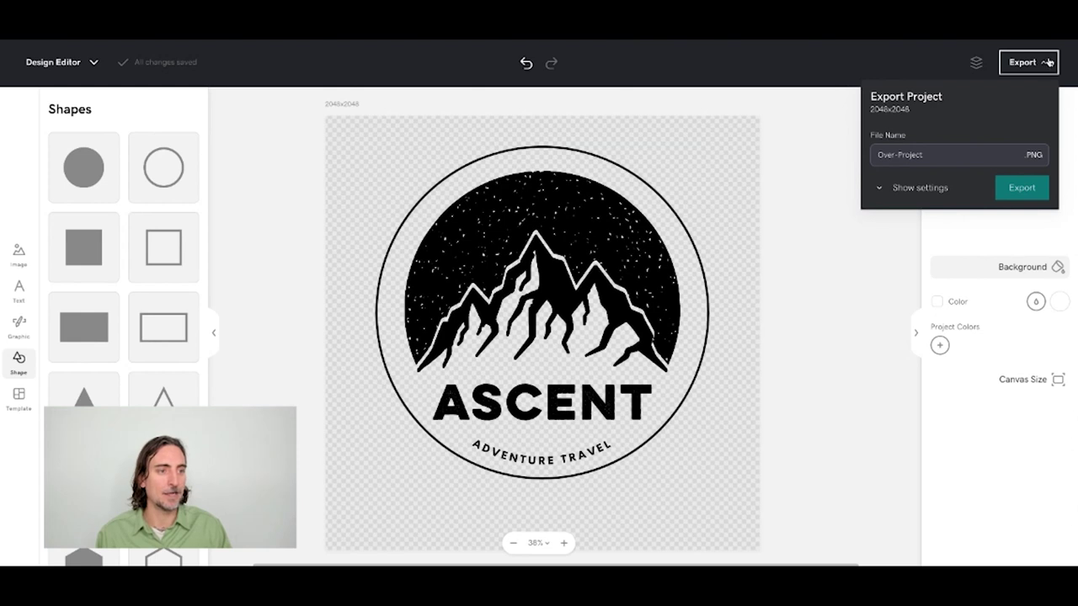
click(884, 188)
click(893, 206)
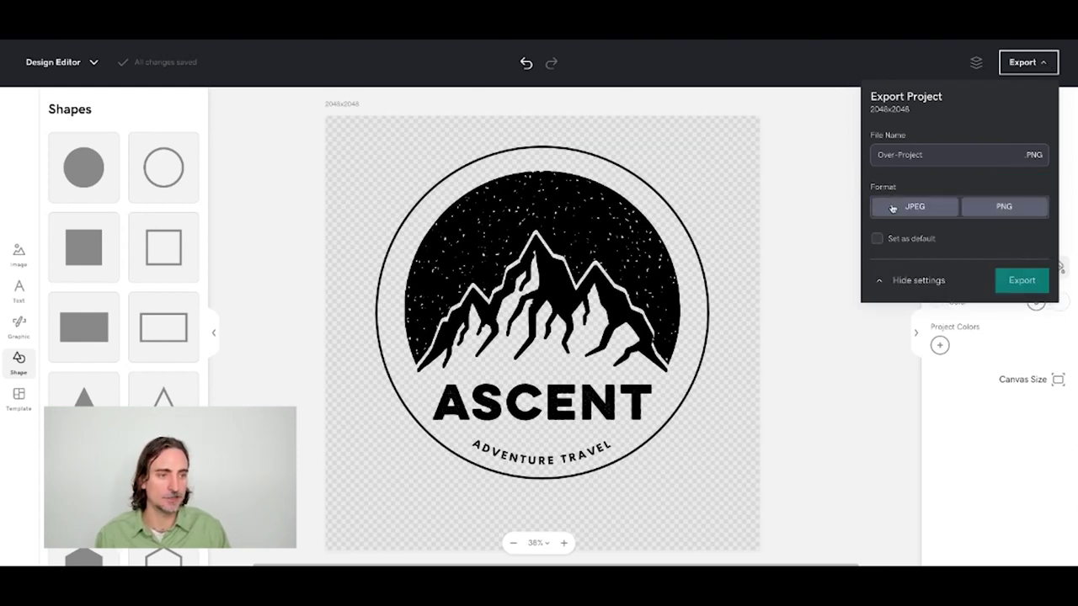
click(1007, 207)
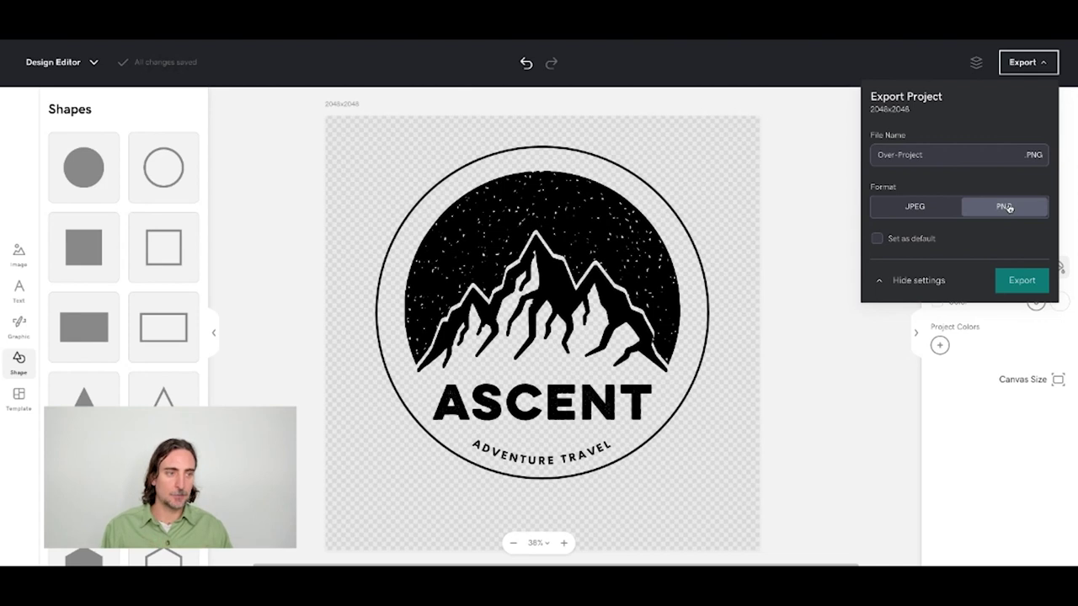
click(1019, 282)
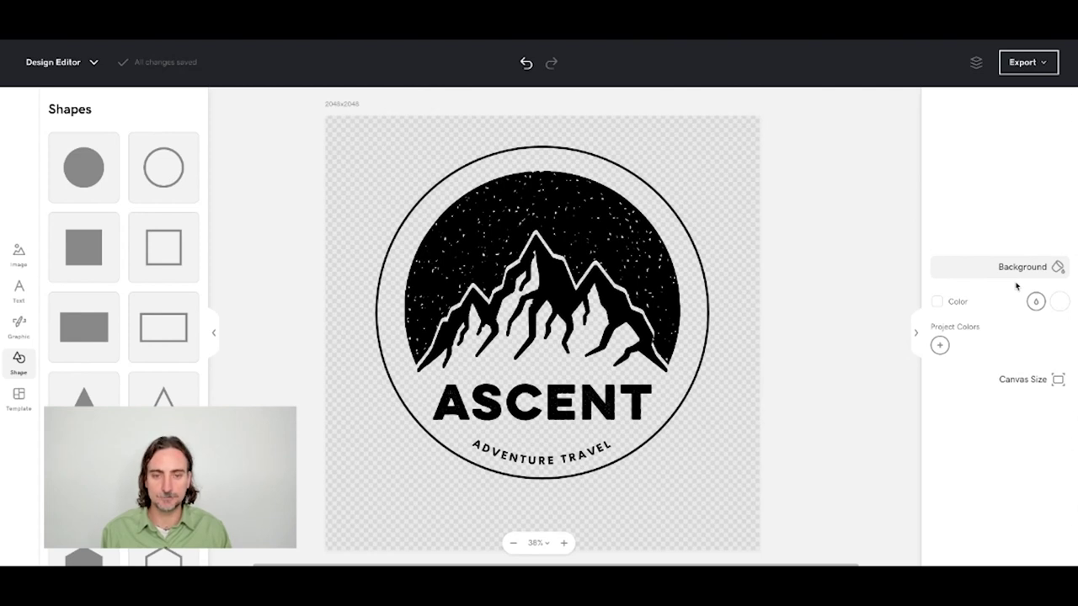
Return to the dashboard and confirm the ASCENT logo appears in My Photos
click(91, 62)
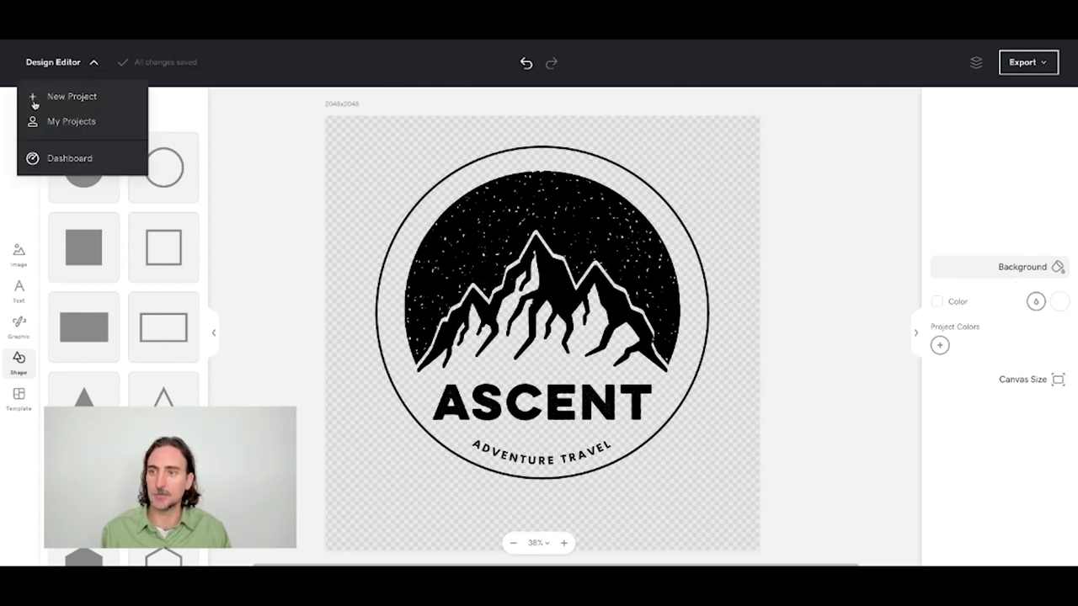
click(54, 160)
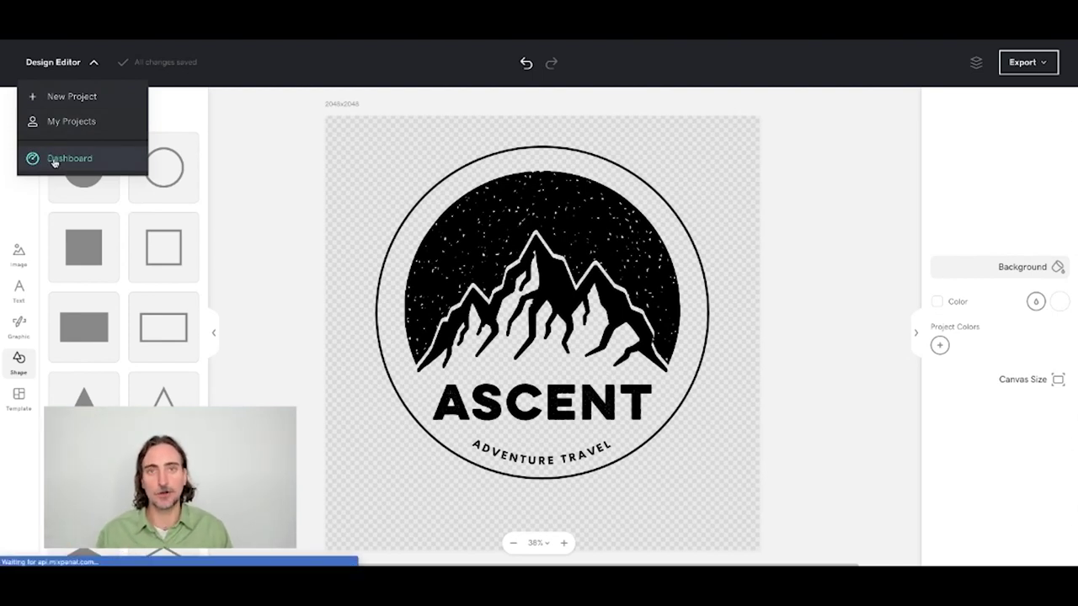
click(54, 160)
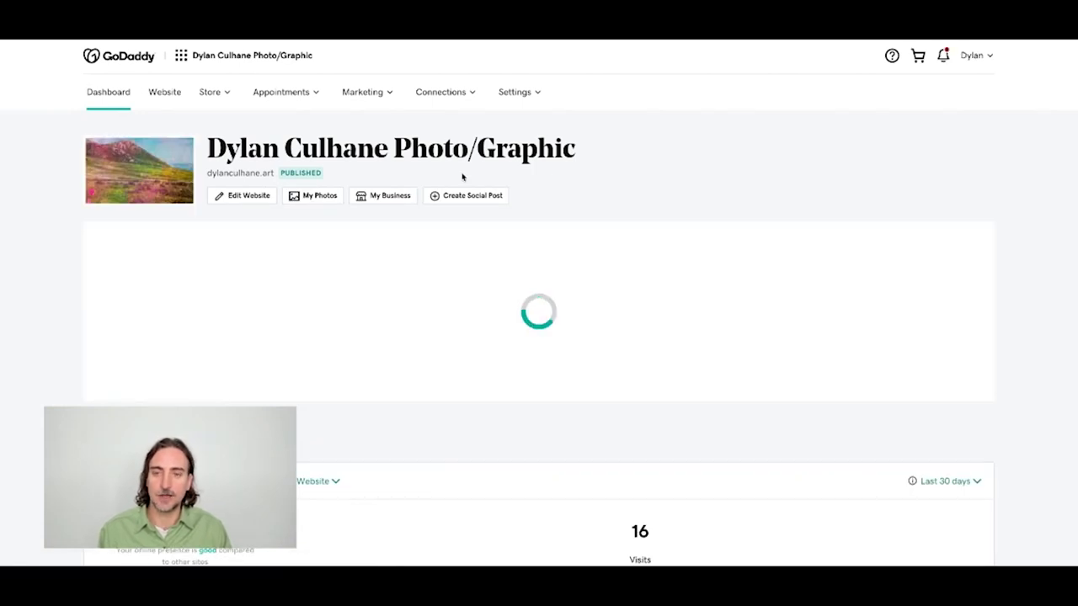
click(314, 196)
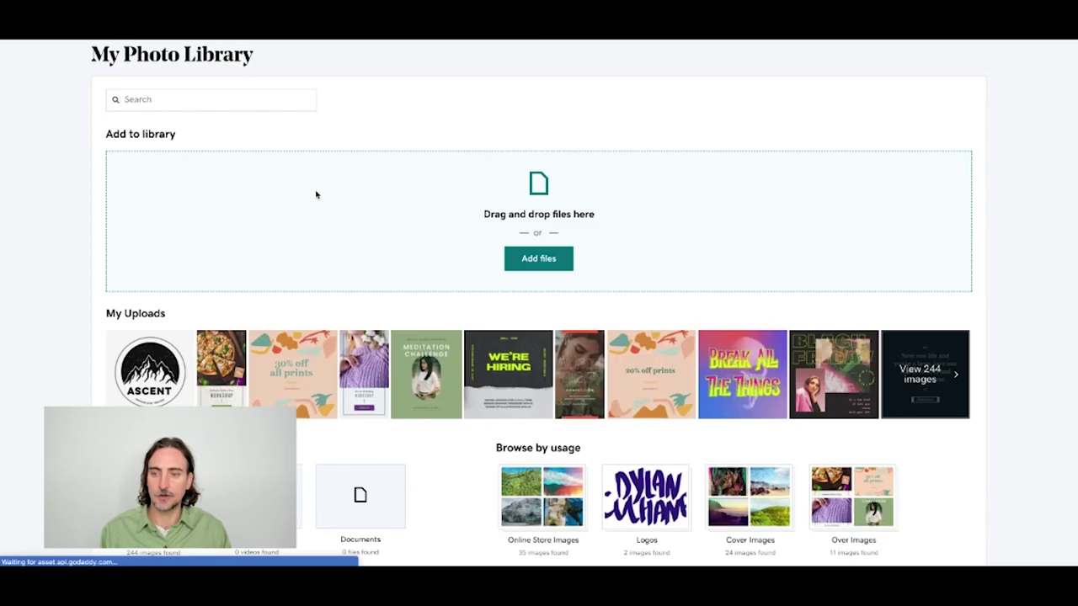
mouse_move(169, 375)
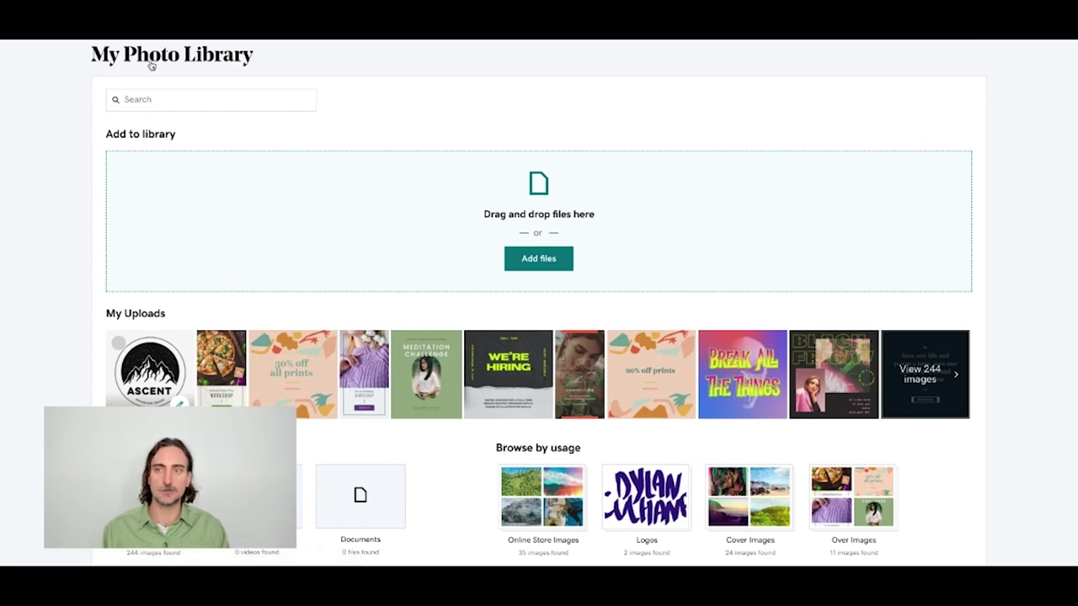
scroll(245, 134, up, 4)
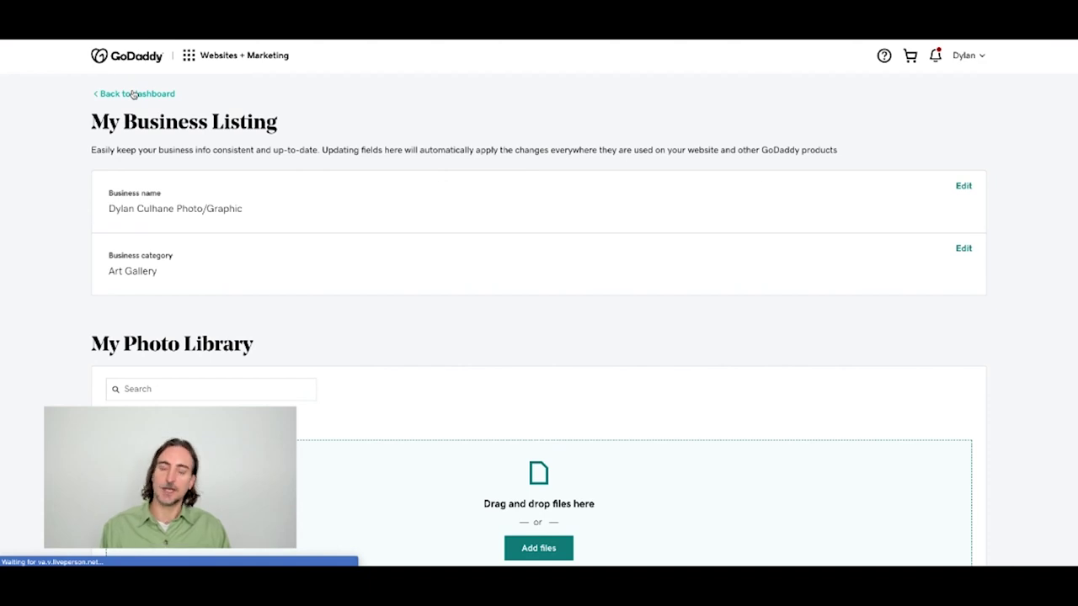
Start a new blank design from Marketing > Content Creator
click(133, 95)
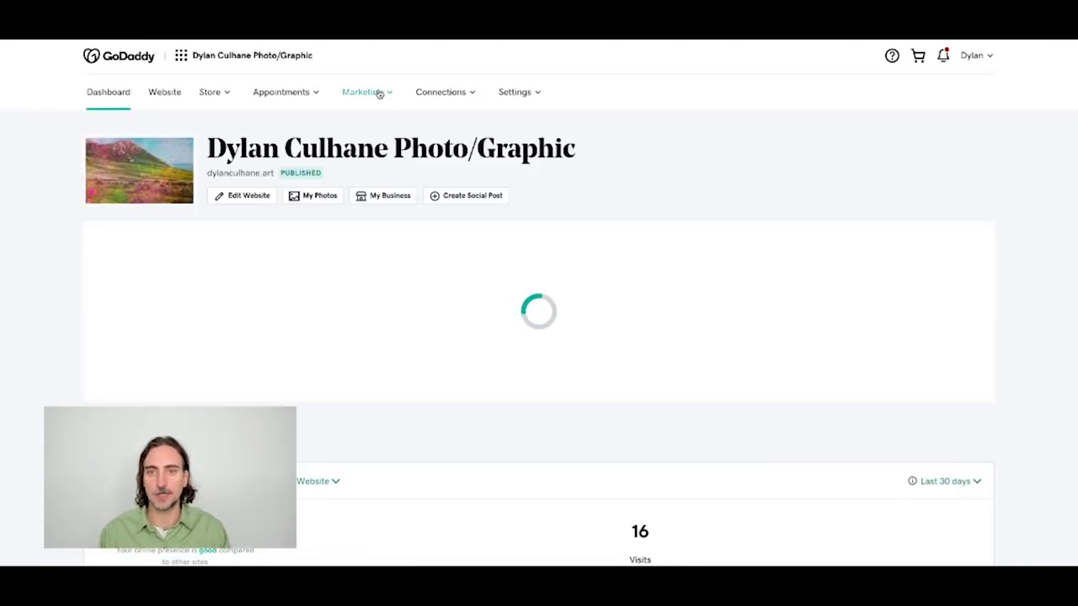
click(378, 93)
click(394, 158)
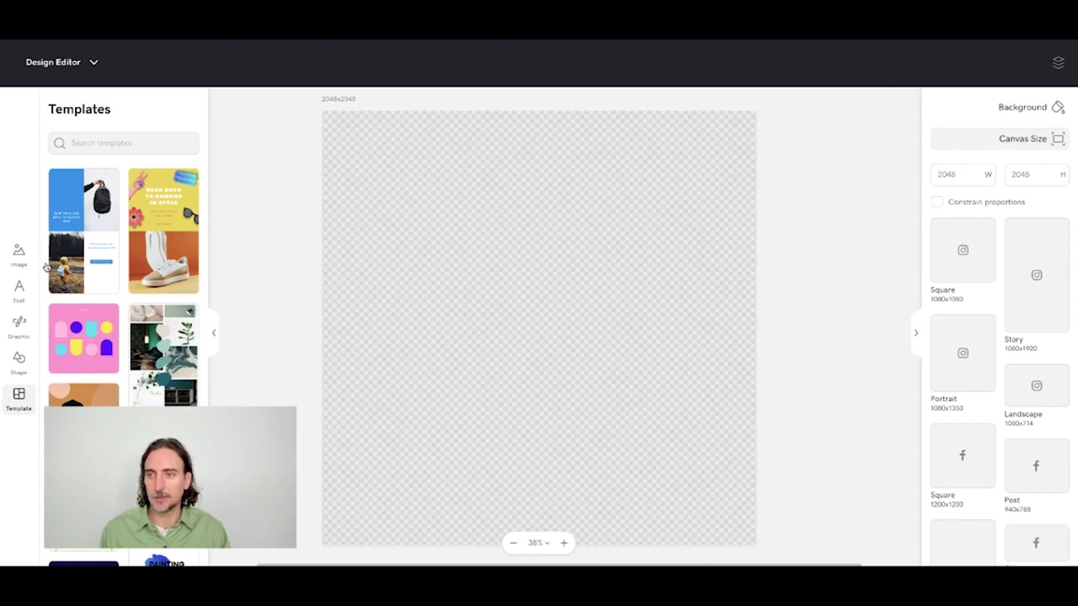
Fill the canvas with a white t-shirt photo from a 't-shirt' stock search, then open My photos
click(18, 252)
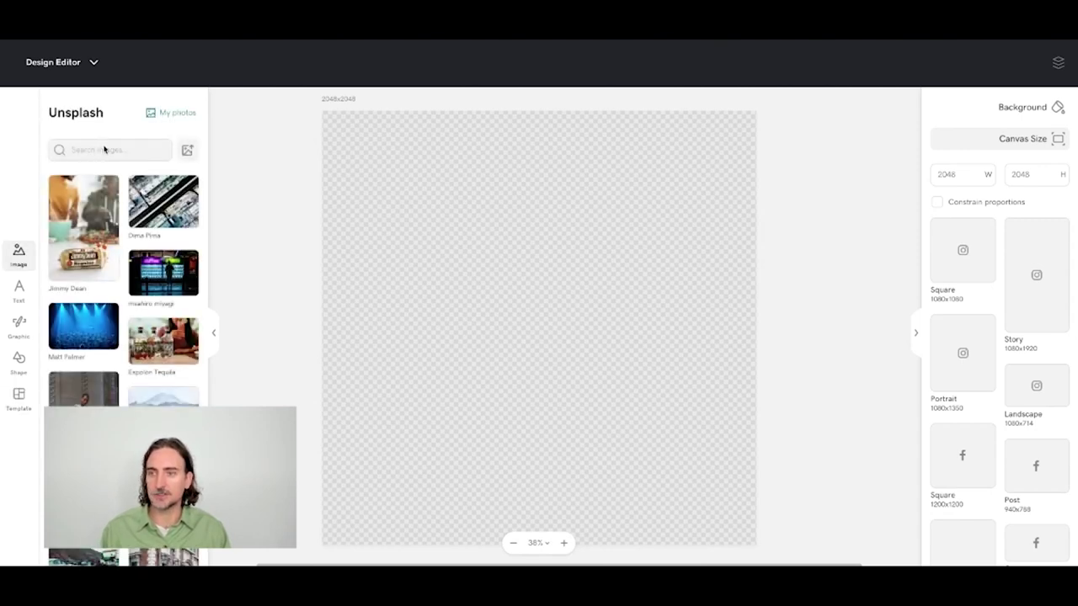
click(104, 150)
text(t)
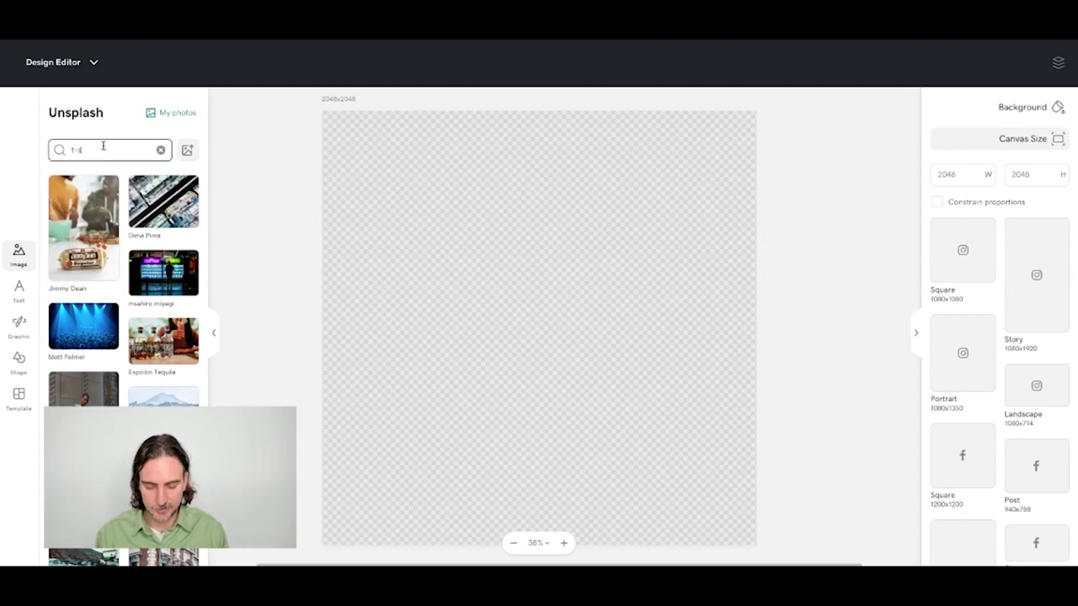
text(-shirt)
key(Return)
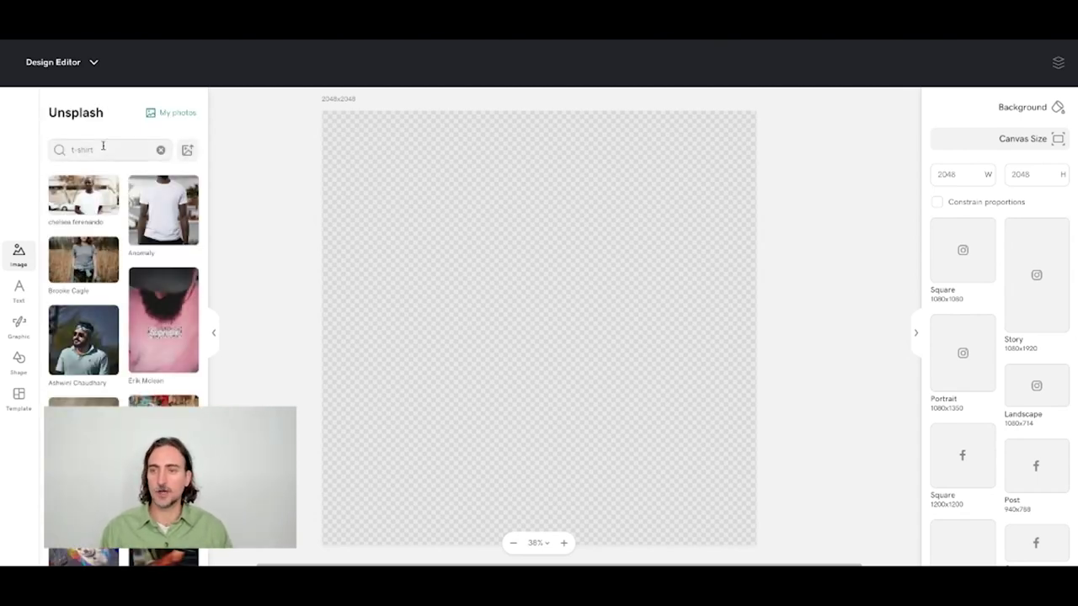
click(160, 211)
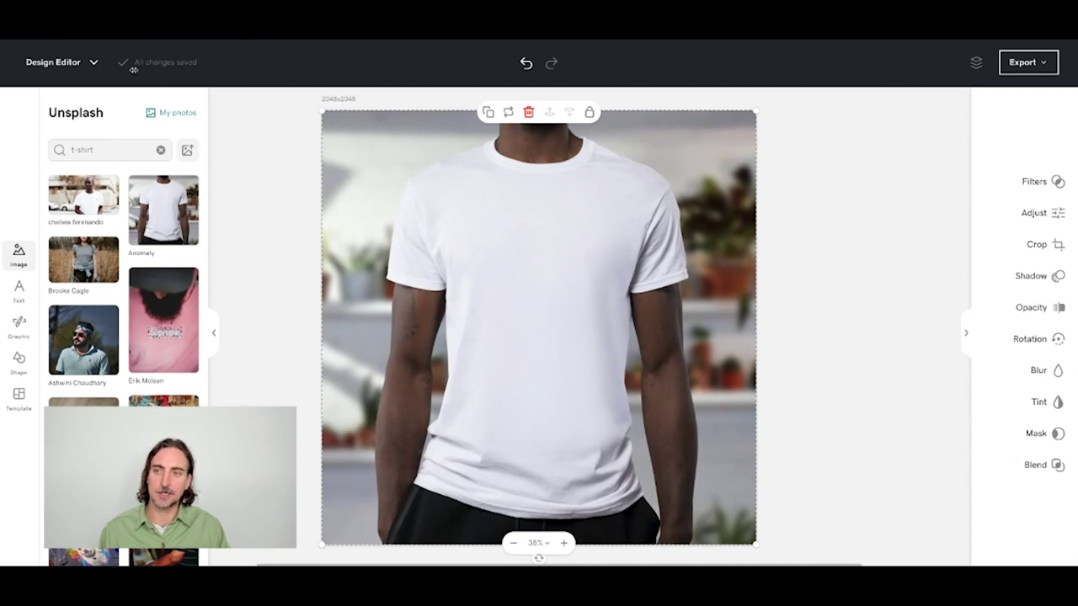
click(167, 116)
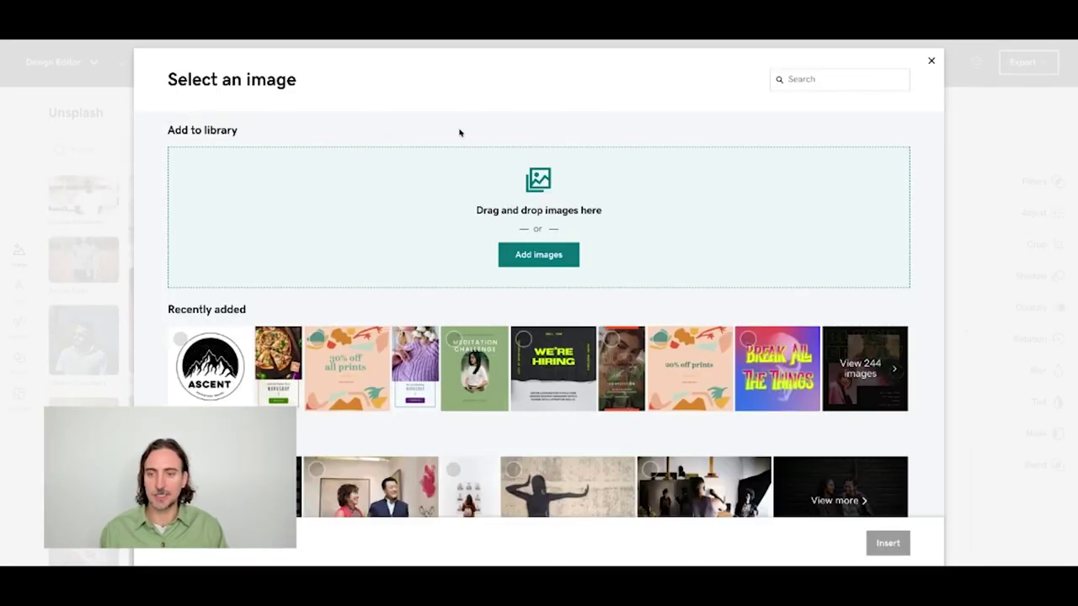
Insert the ASCENT logo and shrink it to sit on the t-shirt's chest
click(179, 340)
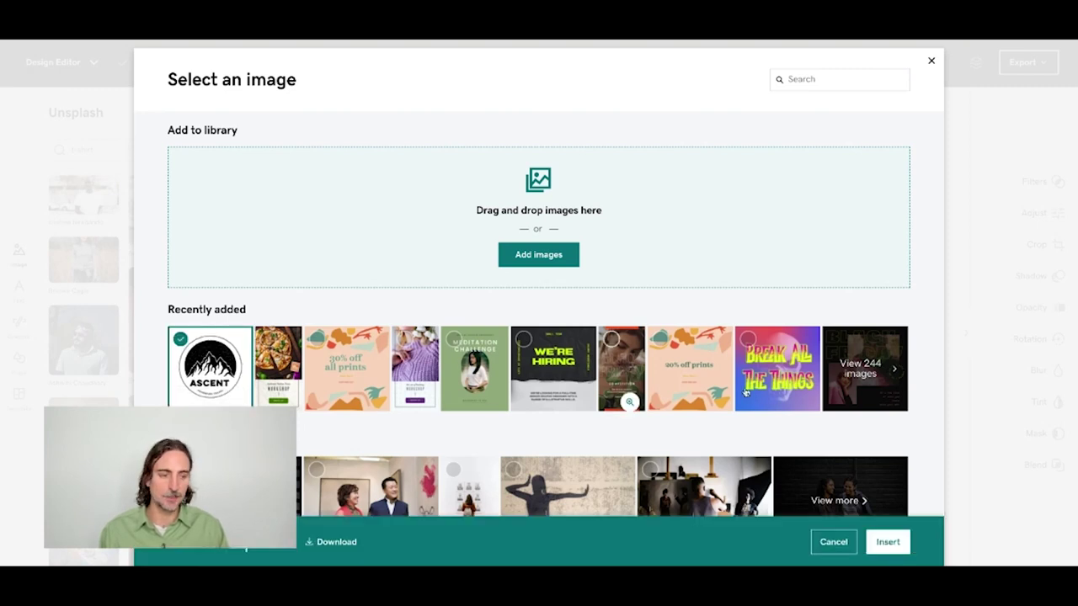
click(887, 544)
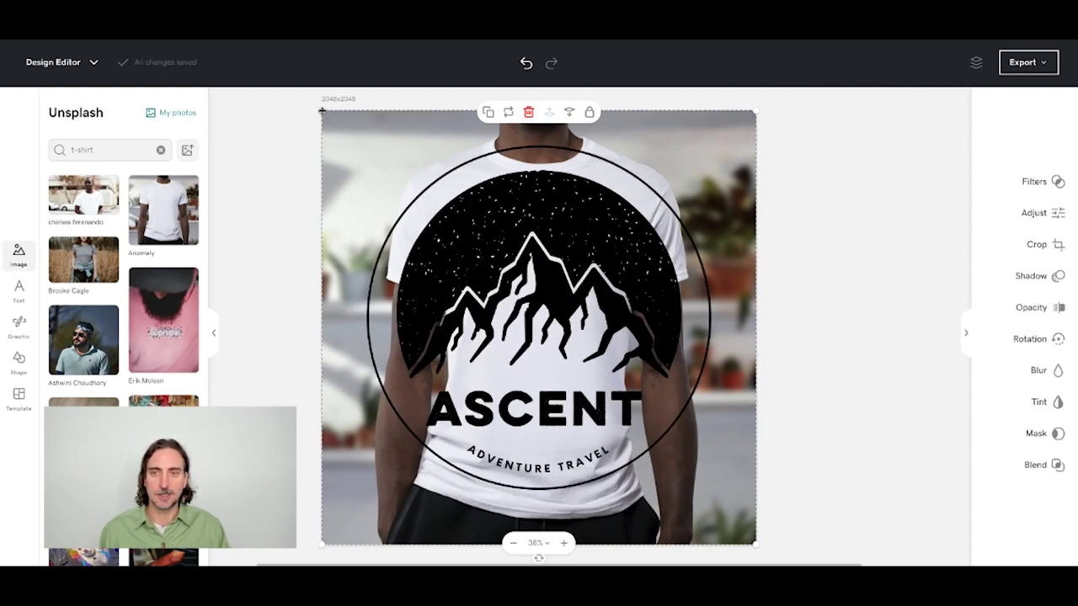
drag(321, 110, 512, 221)
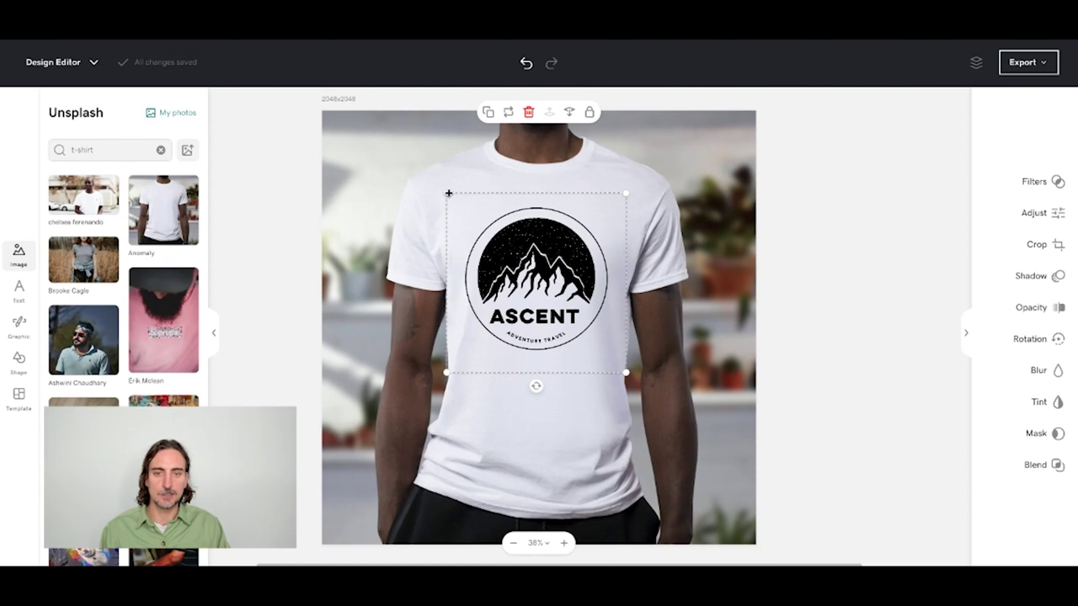
drag(449, 193, 461, 208)
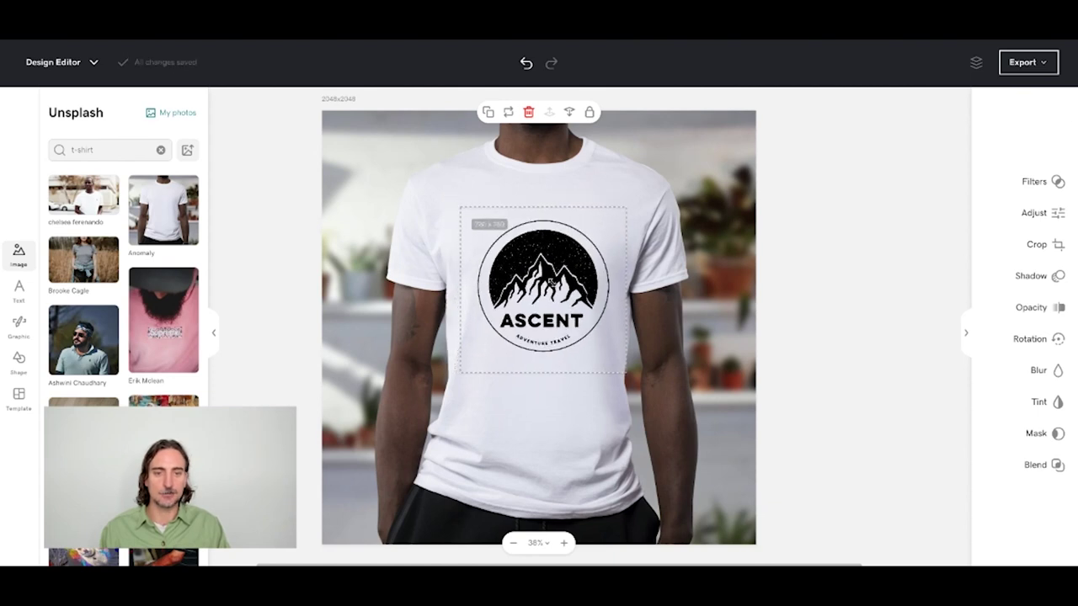